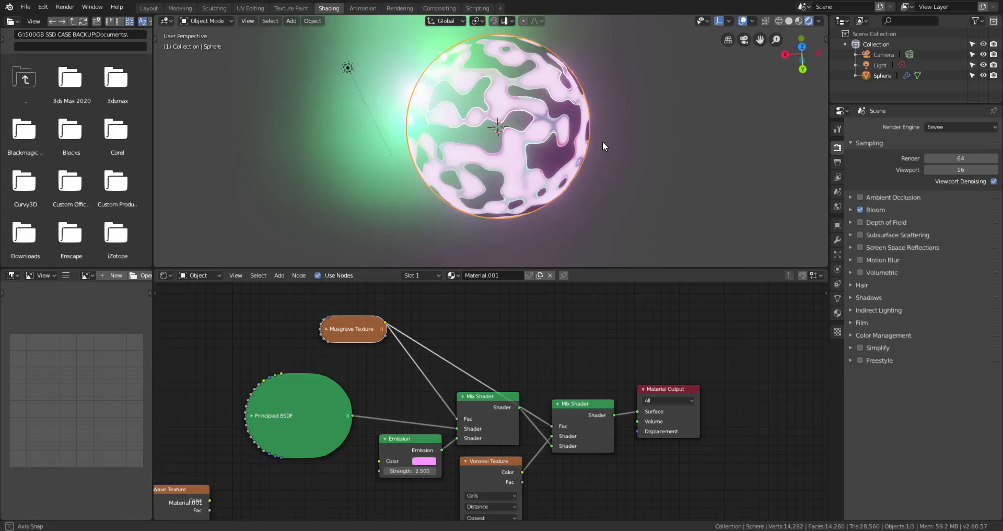
Turn on Screen Space Reflections and set the Musgrave Texture's scale to 6.4 in the sphere's material settings.
middle_drag(356, 335, 346, 352)
click(860, 249)
middle_drag(745, 312, 761, 307)
middle_drag(614, 162, 655, 134)
click(838, 313)
drag(957, 293, 932, 293)
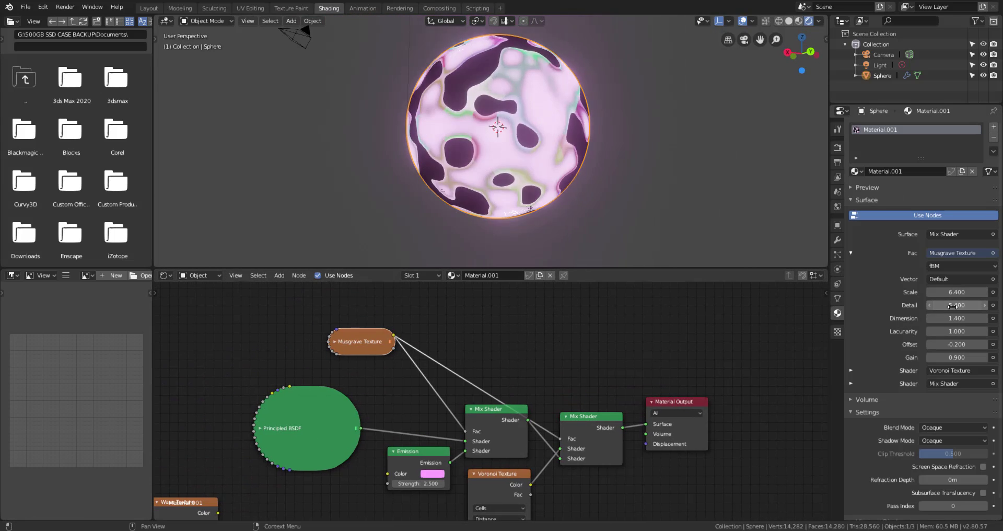
Try the Ridged Multifractal and Hetero Terrain types on the Musgrave Texture, with its scale at 8.6.
click(962, 266)
click(945, 302)
click(961, 266)
click(963, 291)
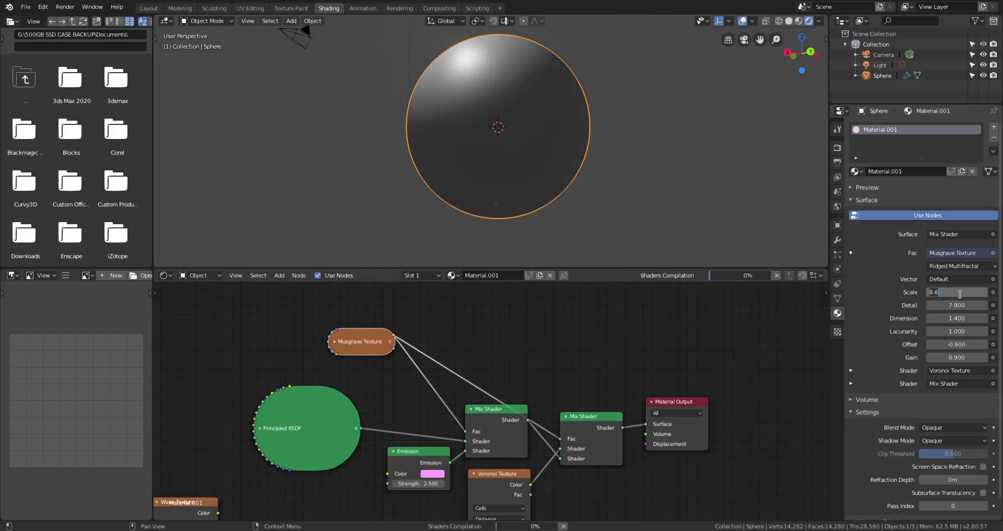
click(961, 266)
click(941, 324)
middle_drag(623, 171, 574, 219)
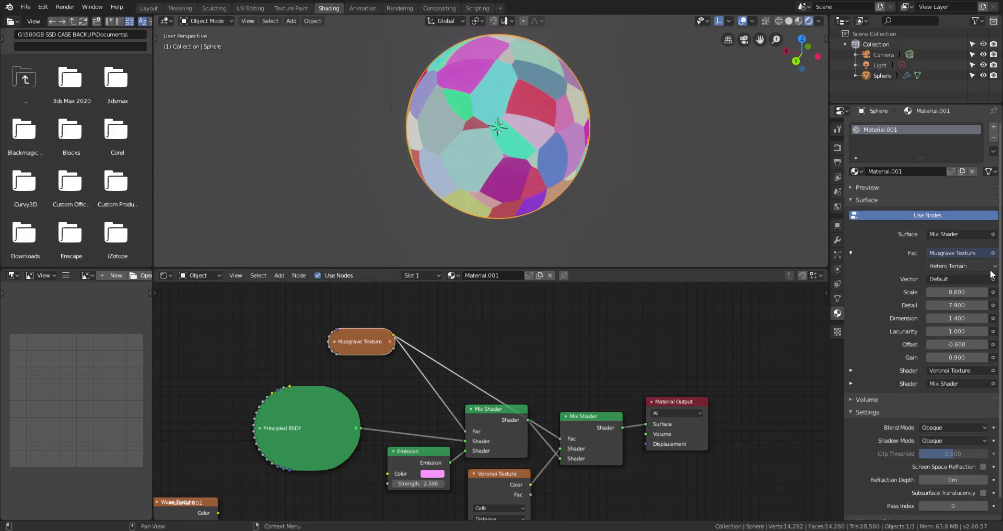
Set the Musgrave Texture to fBM with lacunarity 0.7 and offset -4.4, and expand the Voronoi Texture settings.
click(981, 267)
click(951, 313)
middle_drag(641, 229, 591, 246)
click(851, 371)
drag(958, 331, 928, 344)
middle_drag(590, 237, 748, 179)
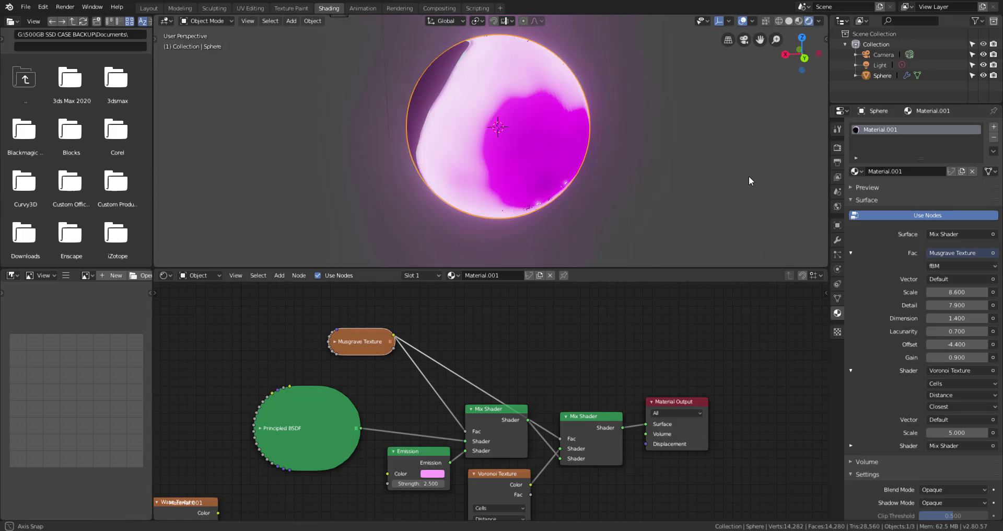
Expand the nested Mix Shader's Emission settings and change the emission colour to yellow, hue 0.187 and saturation 0.55.
click(850, 446)
click(851, 485)
click(957, 498)
click(915, 398)
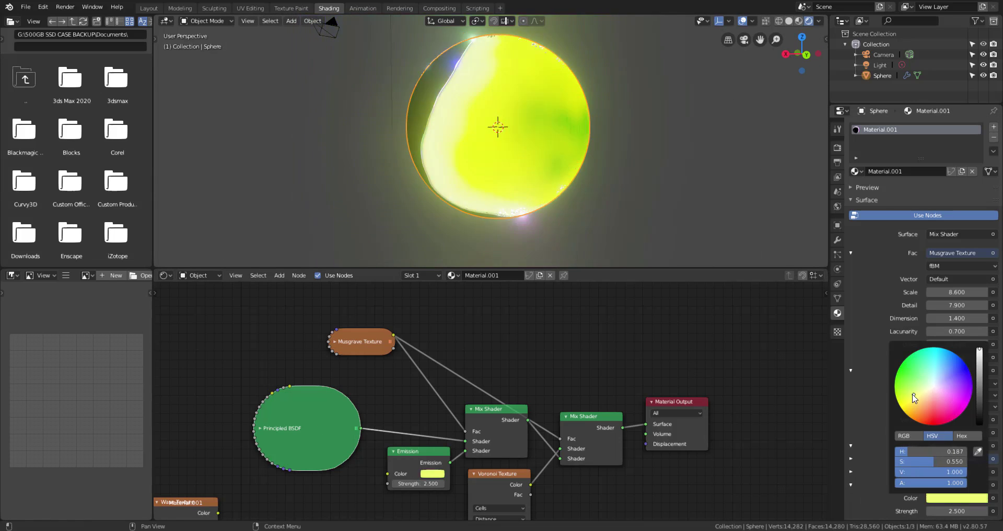
middle_drag(674, 209, 640, 209)
Lower the Musgrave Texture's detail, raise its scale, and pick a different emission colour.
drag(976, 306, 952, 306)
drag(954, 293, 991, 293)
middle_drag(661, 209, 465, 342)
click(957, 498)
click(944, 379)
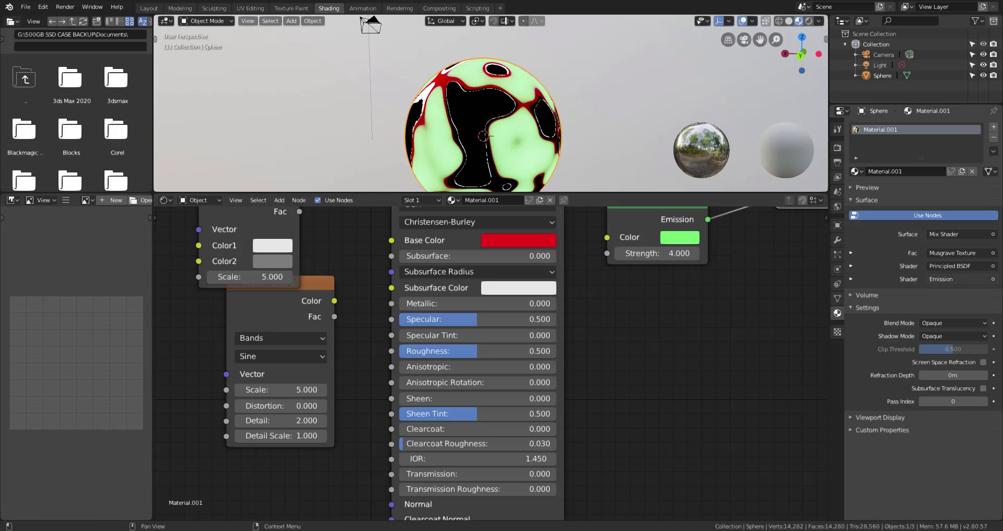
Enlarge the 3D viewport, switch it to rendered shading and deselect the sphere.
drag(591, 193, 582, 404)
alt+middle_drag(614, 284, 585, 283)
alt+drag(585, 283, 524, 285)
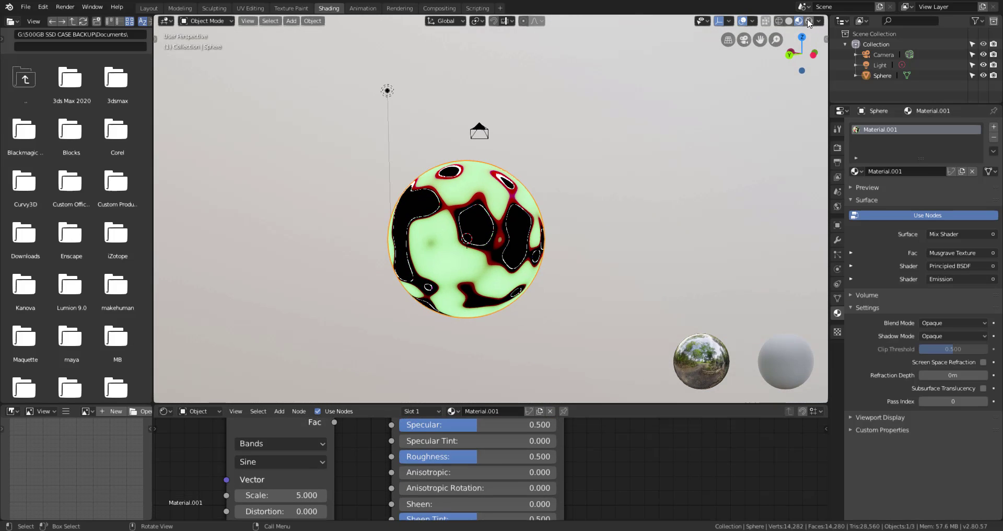
click(809, 21)
alt+drag(585, 301, 611, 293)
mouse_move(575, 277)
alt+middle_down()
mouse_move(591, 298)
mouse_move(614, 230)
alt+middle_up()
click(606, 313)
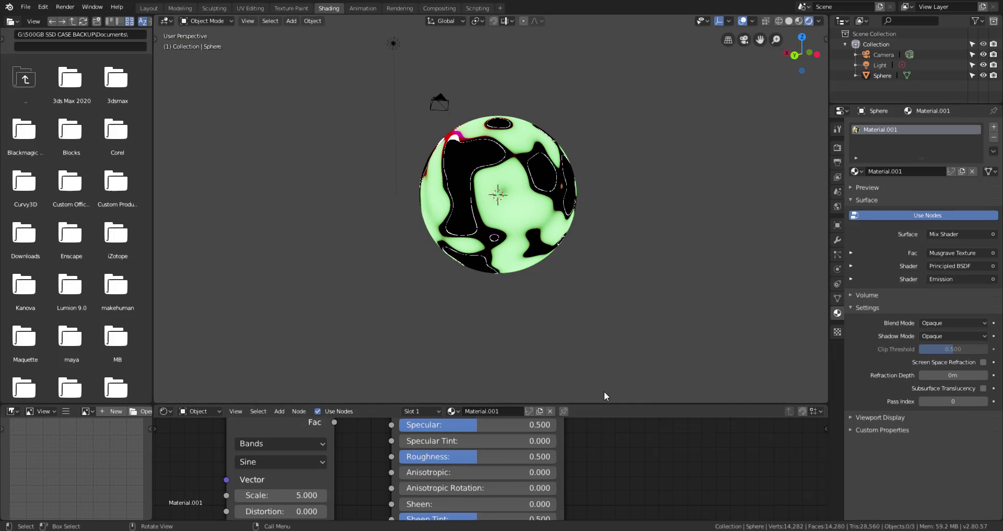
Set the Emission node's strength to 10, pick another emission colour, and reduce the strength again.
middle_drag(604, 429, 526, 478)
double_click(602, 474)
text(10)
key(Return)
click(594, 450)
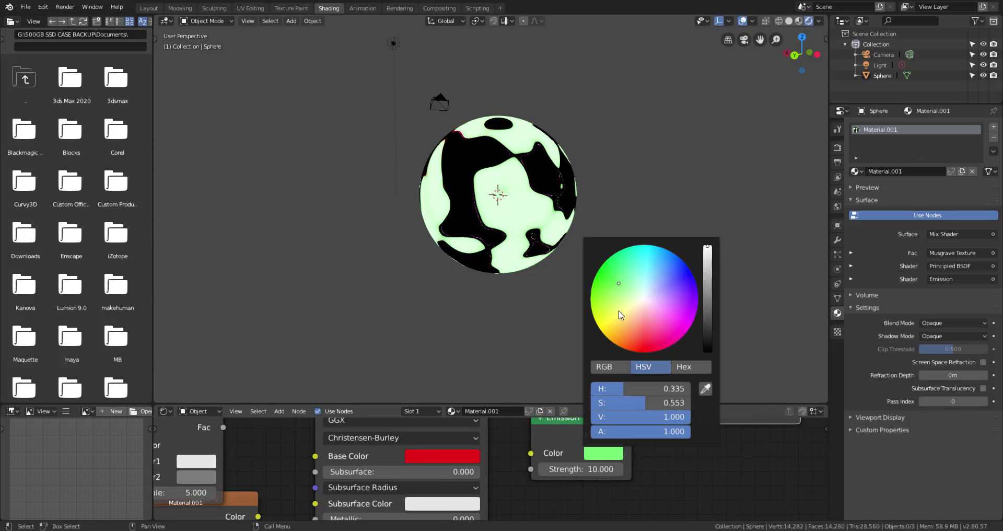
click(660, 309)
drag(594, 469, 554, 469)
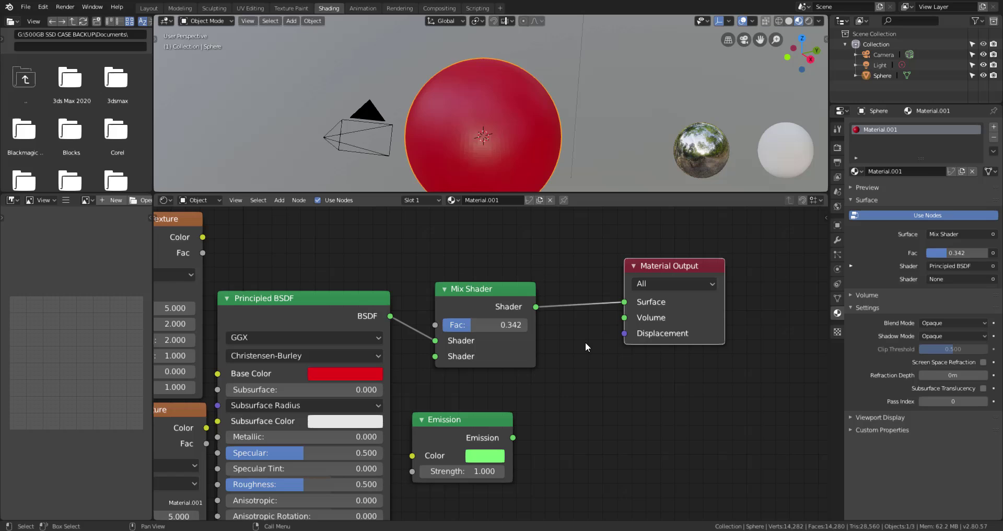
Connect the Emission node to the Material Output's Surface and set its strength to 4.
drag(512, 438, 624, 302)
double_click(455, 472)
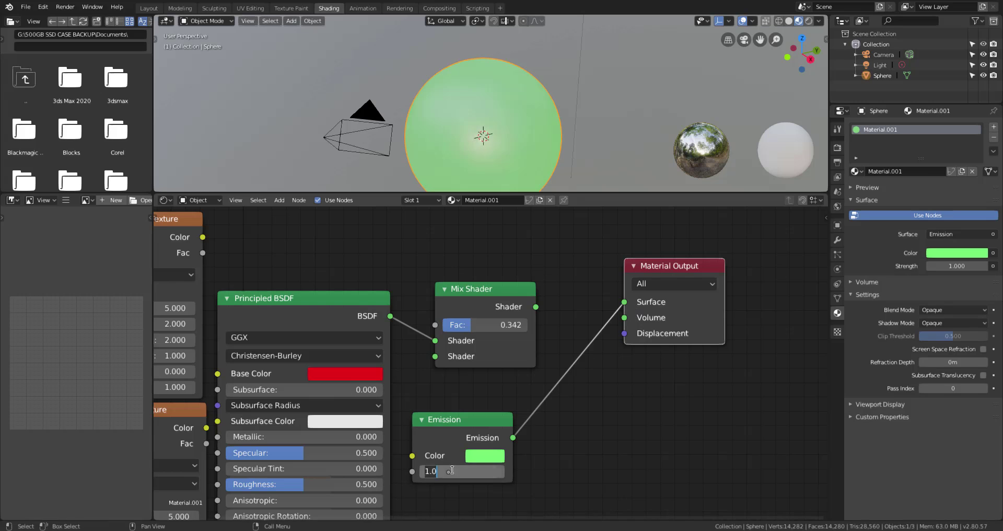
text(4)
key(Return)
Connect Emission to the Mix Shader's second Shader input, link the mix to the Surface output, and set Fac to 0.408.
drag(516, 427, 438, 346)
drag(538, 296, 627, 291)
drag(515, 336, 535, 354)
drag(550, 329, 609, 339)
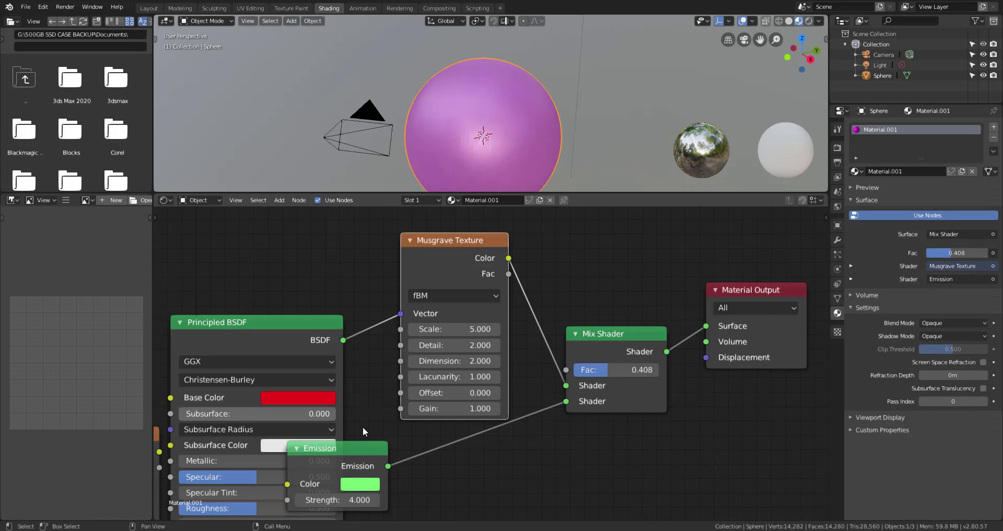
Reroute the Principled BSDF to the Mix Shader's first Shader input, collapse the Musgrave Texture and link it to Fac.
drag(401, 314, 566, 385)
drag(491, 255, 416, 264)
key(h)
drag(432, 239, 567, 372)
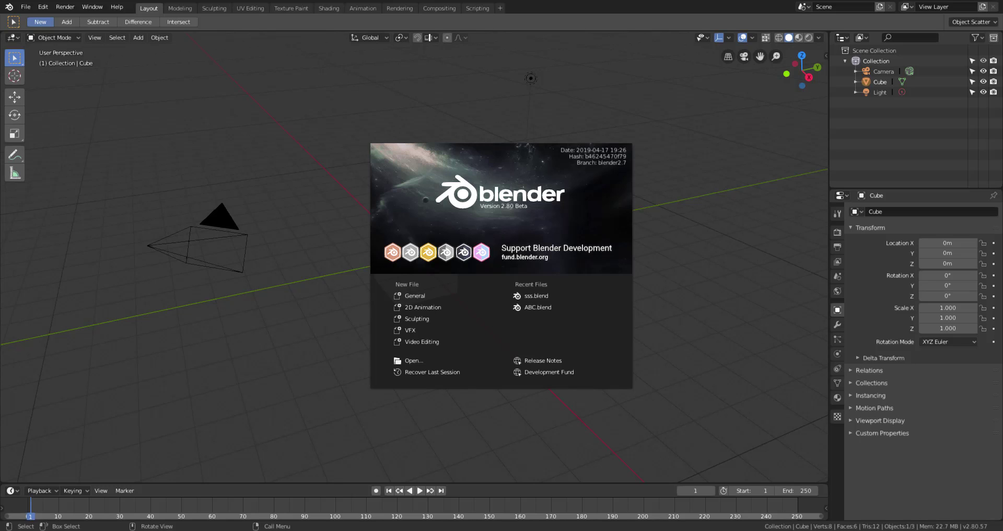
On a blank Sticky Notes page, sketch a node box titled "Mix" with input lines on its left side.
drag(655, 183, 556, 149)
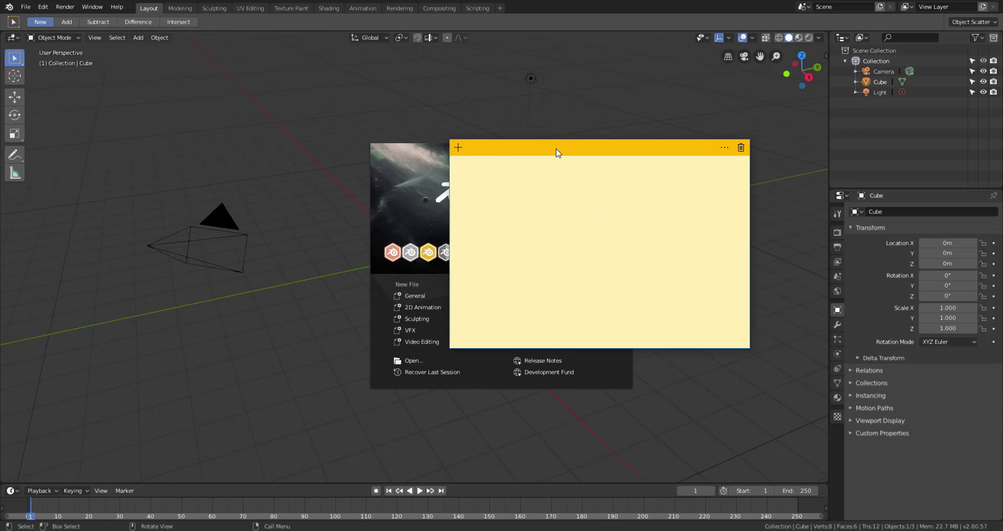
drag(594, 187, 606, 204)
drag(612, 190, 621, 203)
mouse_move(623, 195)
mouse_down()
mouse_move(615, 203)
mouse_move(641, 206)
mouse_up()
mouse_move(580, 198)
mouse_down()
mouse_move(572, 276)
mouse_move(588, 273)
mouse_up()
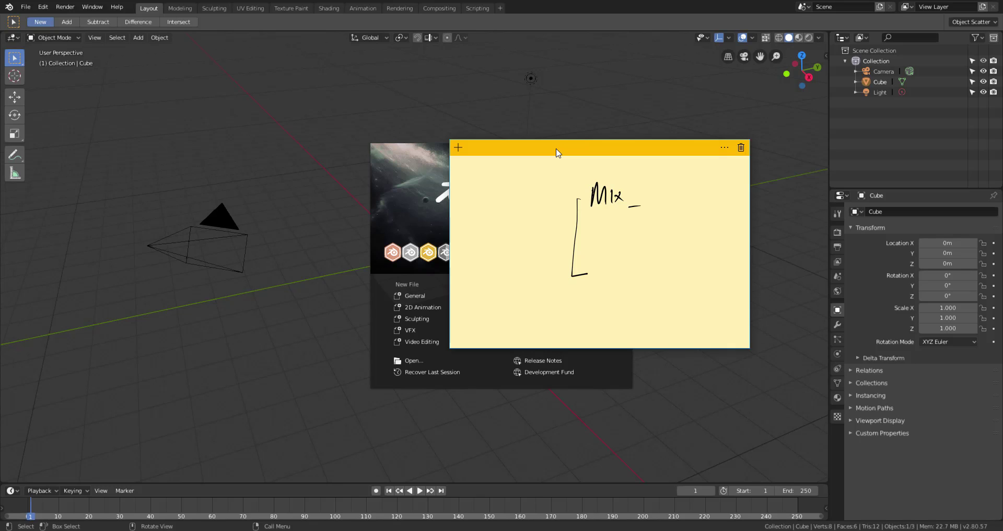
mouse_move(647, 199)
mouse_down()
mouse_move(658, 206)
mouse_move(629, 281)
mouse_up()
drag(565, 224, 651, 218)
drag(564, 243, 617, 240)
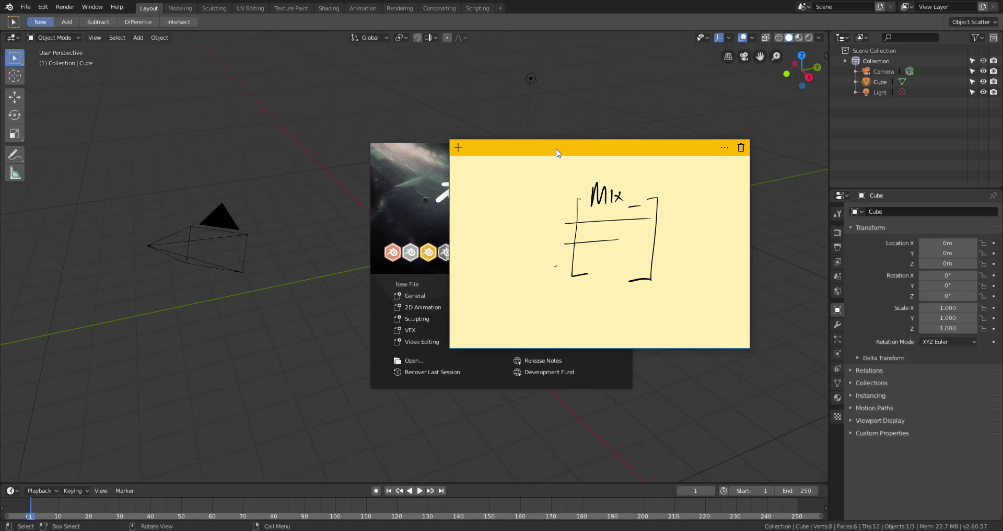
Draw a line from the sketched box's bottom input and label it "SHADER".
mouse_move(555, 266)
mouse_down()
mouse_move(607, 258)
mouse_move(551, 268)
mouse_move(518, 307)
mouse_move(473, 331)
mouse_move(489, 330)
mouse_up()
drag(497, 312, 497, 320)
mouse_move(503, 326)
mouse_down()
mouse_move(507, 313)
mouse_move(514, 321)
mouse_move(532, 304)
mouse_up()
drag(533, 309, 539, 298)
drag(537, 304, 554, 301)
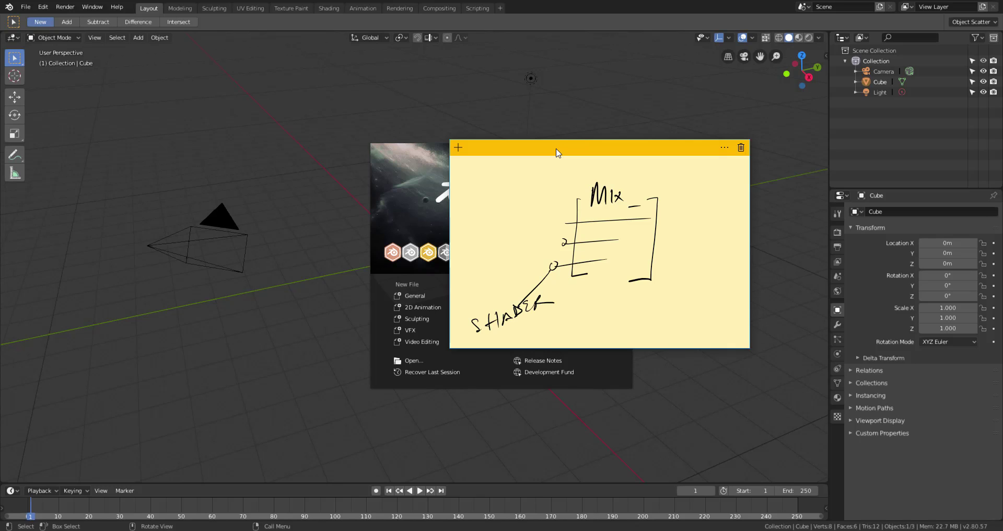
Handwrite "SHADER" beside the middle input of the sketched Mix box.
drag(474, 246, 467, 260)
mouse_move(482, 245)
mouse_down()
mouse_move(481, 261)
mouse_move(491, 260)
mouse_up()
drag(479, 255, 504, 254)
drag(505, 244, 507, 258)
drag(506, 243, 515, 256)
drag(516, 243, 527, 242)
drag(528, 241, 536, 250)
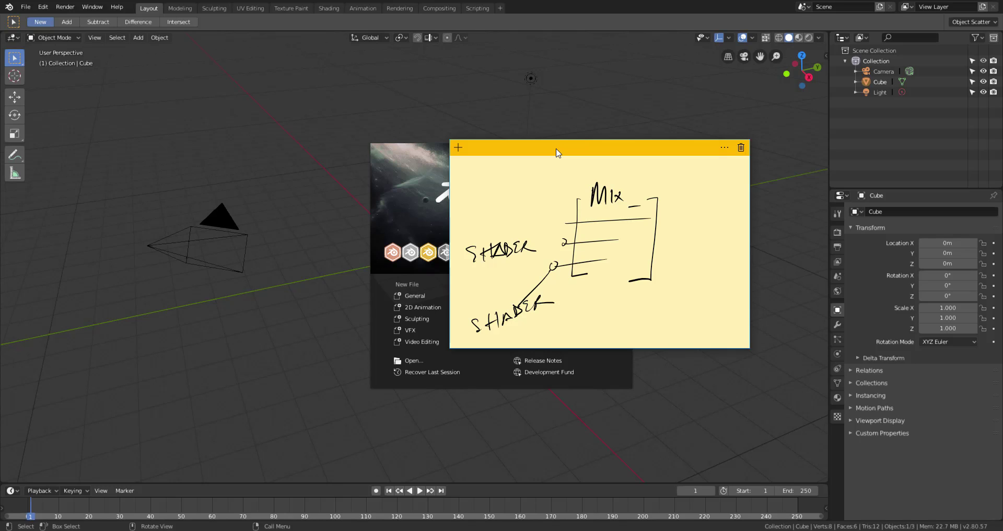
Circle the sketched box's top input and label it "FRACTION MIXER" with a curly bracket.
drag(562, 218, 567, 223)
mouse_move(506, 174)
mouse_down()
mouse_move(502, 193)
mouse_move(516, 170)
mouse_up()
drag(495, 186, 535, 190)
mouse_move(551, 180)
mouse_down()
mouse_move(550, 189)
mouse_move(575, 183)
mouse_up()
mouse_move(503, 217)
mouse_down()
mouse_move(515, 206)
mouse_move(518, 220)
mouse_up()
mouse_move(525, 209)
mouse_down()
mouse_move(522, 222)
mouse_move(552, 218)
mouse_up()
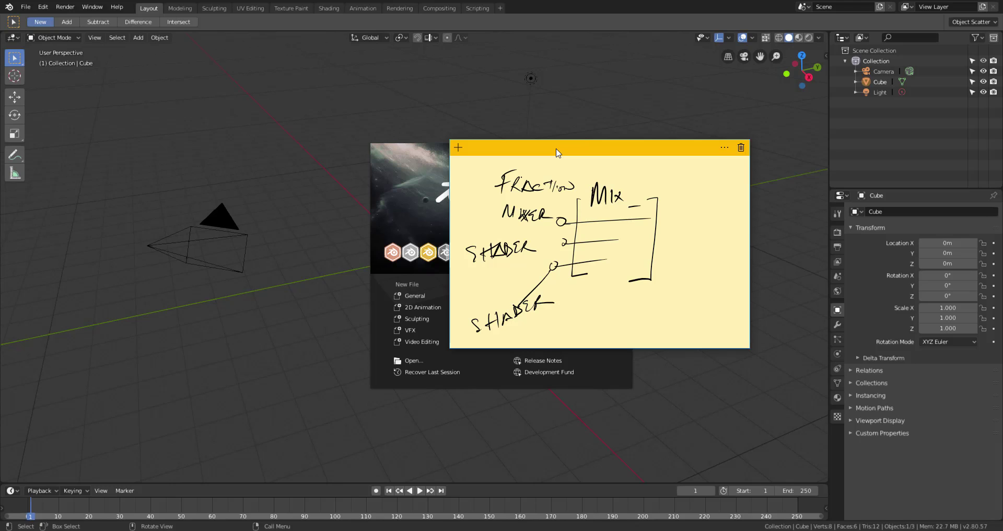
drag(489, 175, 489, 216)
Widen the note and draw a curved arrow from "FRACTION" to the empty area beside the Mix box.
drag(450, 261, 275, 266)
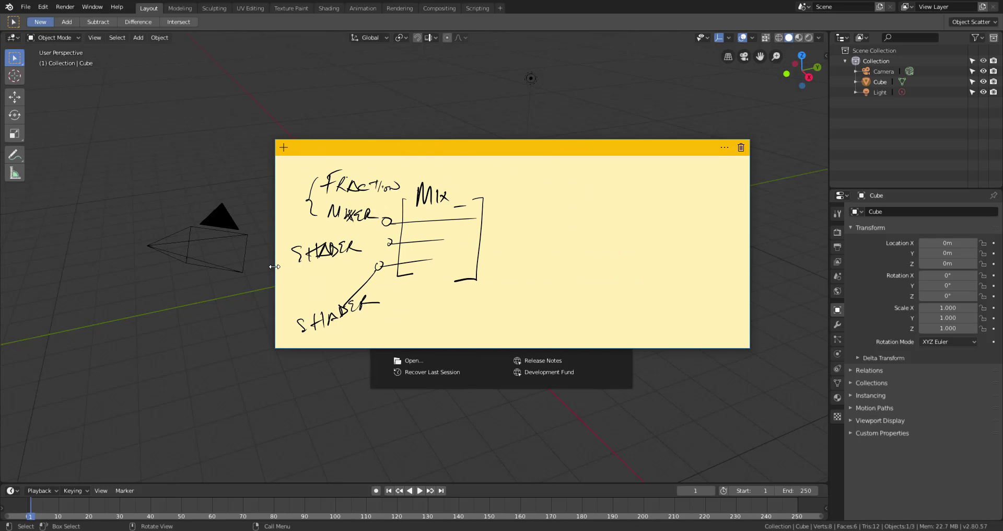
drag(400, 176, 616, 216)
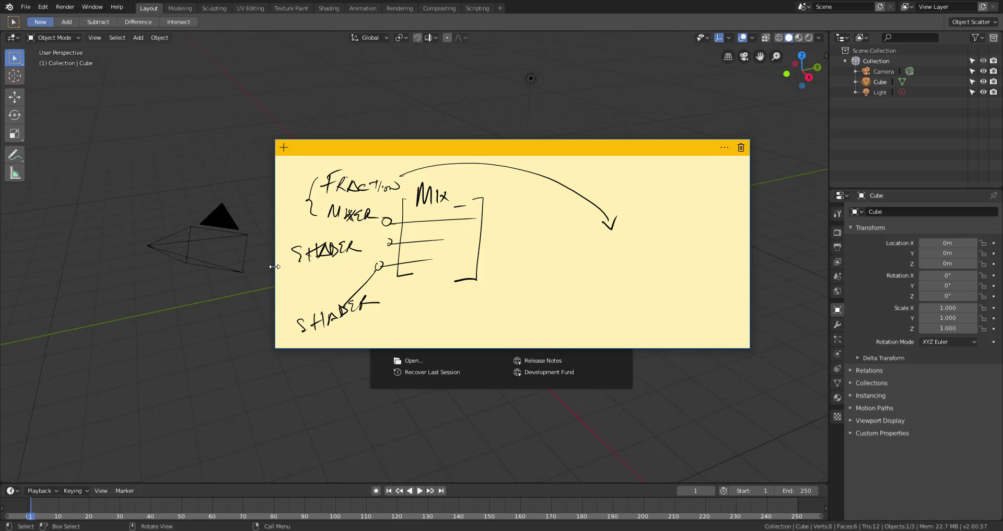
mouse_move(489, 237)
mouse_down()
mouse_move(490, 269)
mouse_move(554, 250)
mouse_up()
Return to Blender, delete the default cube and add a UV sphere.
click(560, 36)
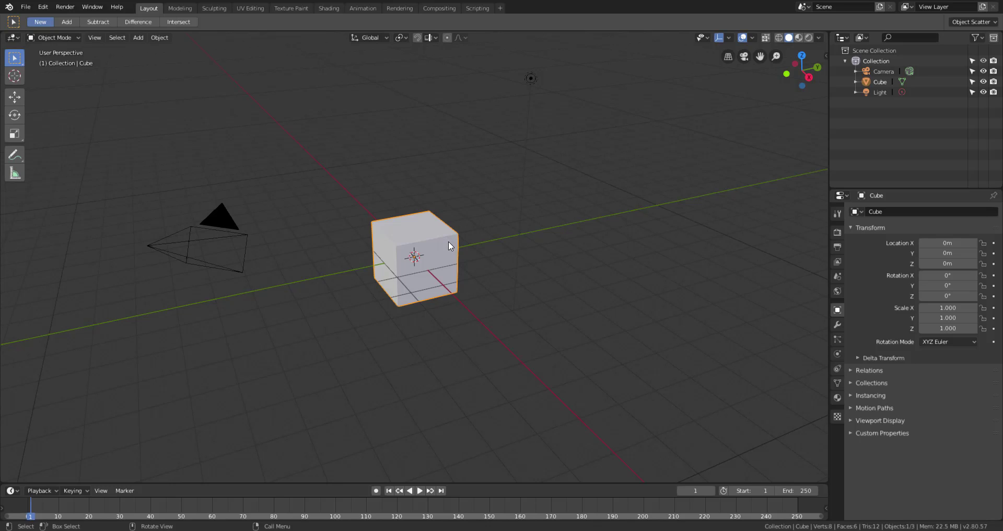
key(Delete)
key(shift+a)
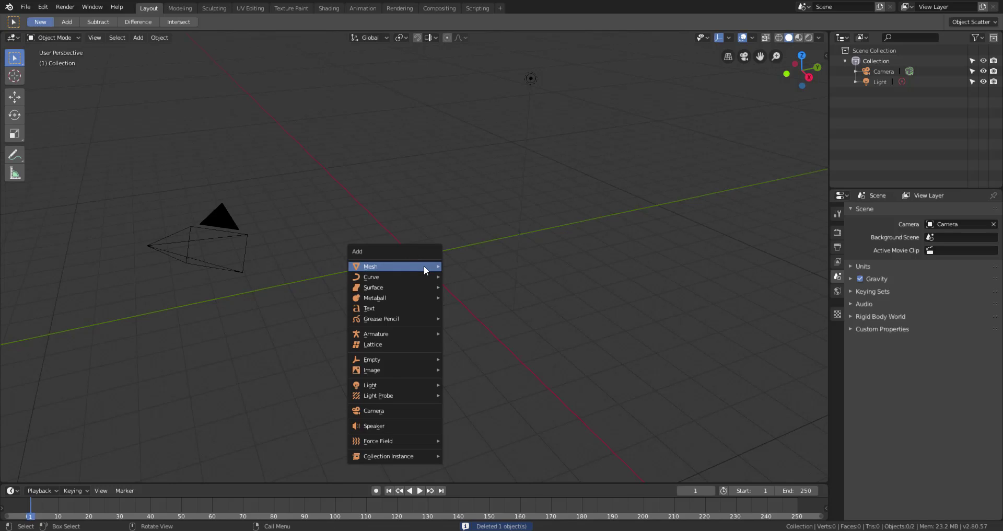
mouse_move(424, 267)
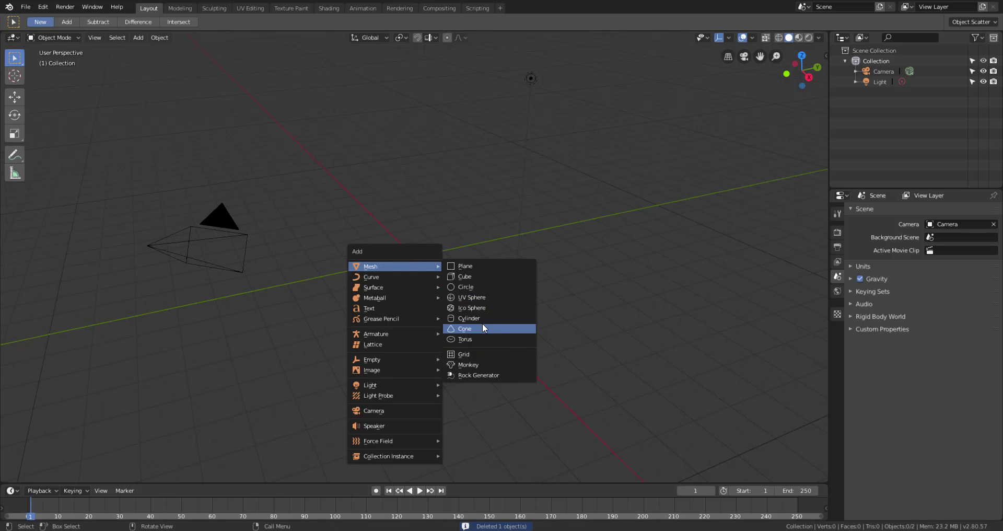
click(491, 298)
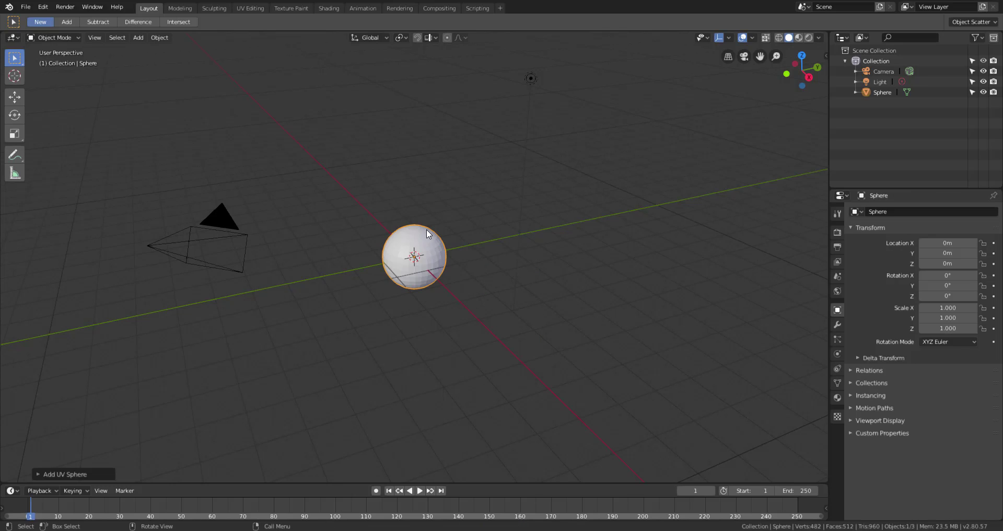
Set the new UV sphere to 93 segments, 72 rings and a 3 m radius.
click(39, 475)
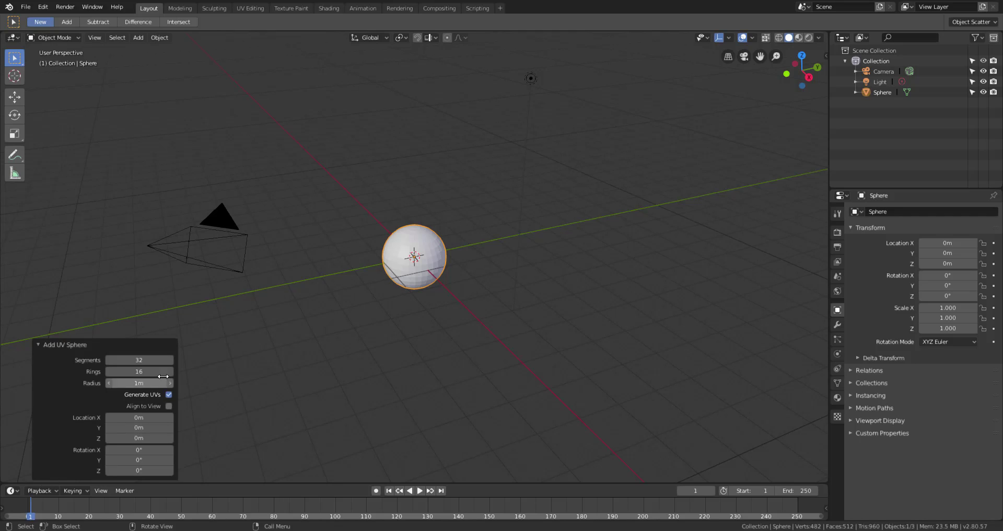
drag(138, 362, 252, 392)
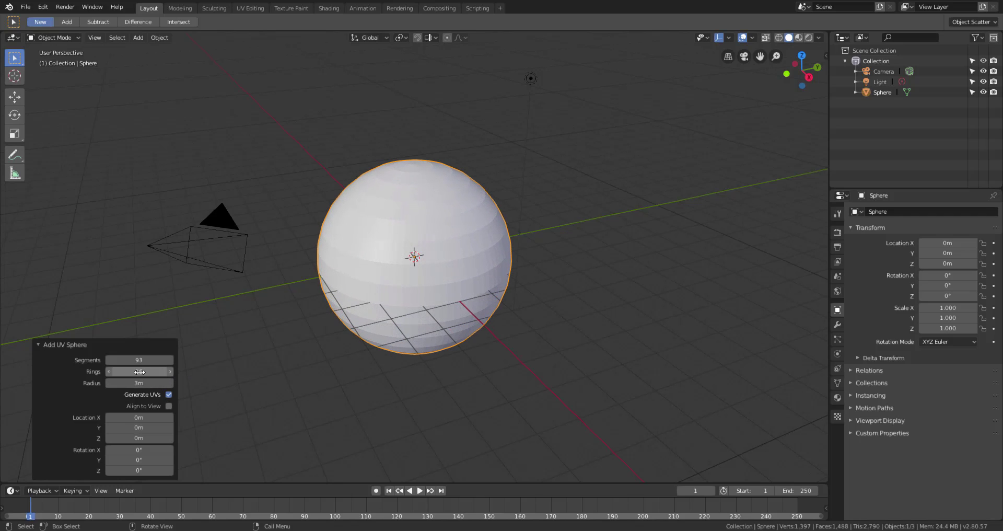
drag(142, 373, 176, 374)
Set the UV sphere's rings to 60.
click(154, 371)
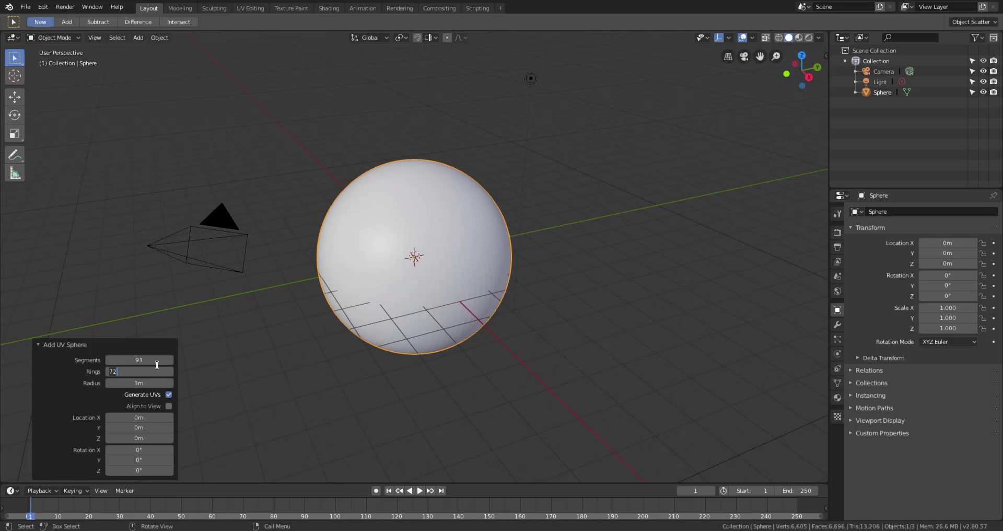
key(BackSpace)
key(BackSpace)
text(60)
key(Return)
Set the UV sphere's segments to 60 and reselect the sphere.
double_click(149, 361)
key(BackSpace)
key(BackSpace)
text(60)
key(Return)
click(546, 275)
click(469, 255)
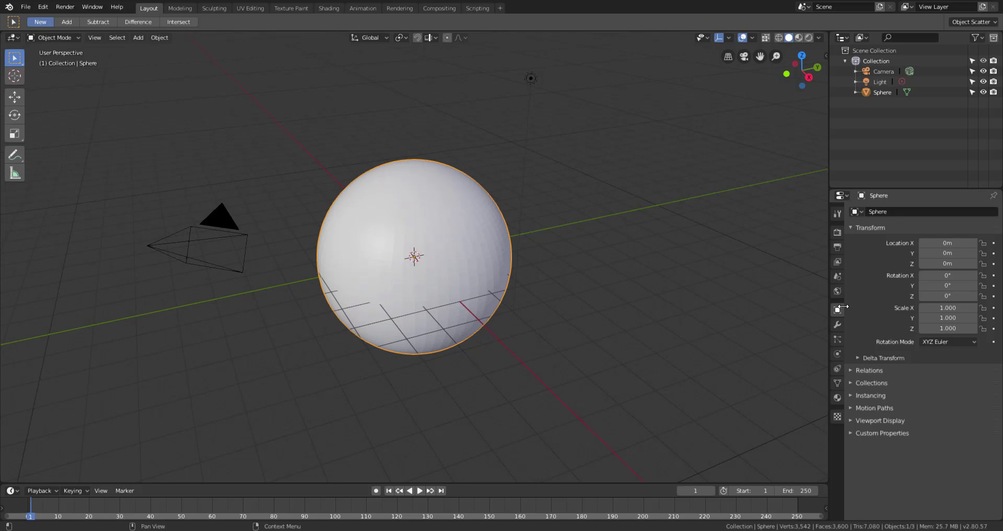
Add a Subdivision Surface modifier to the sphere and apply it.
click(838, 325)
click(870, 212)
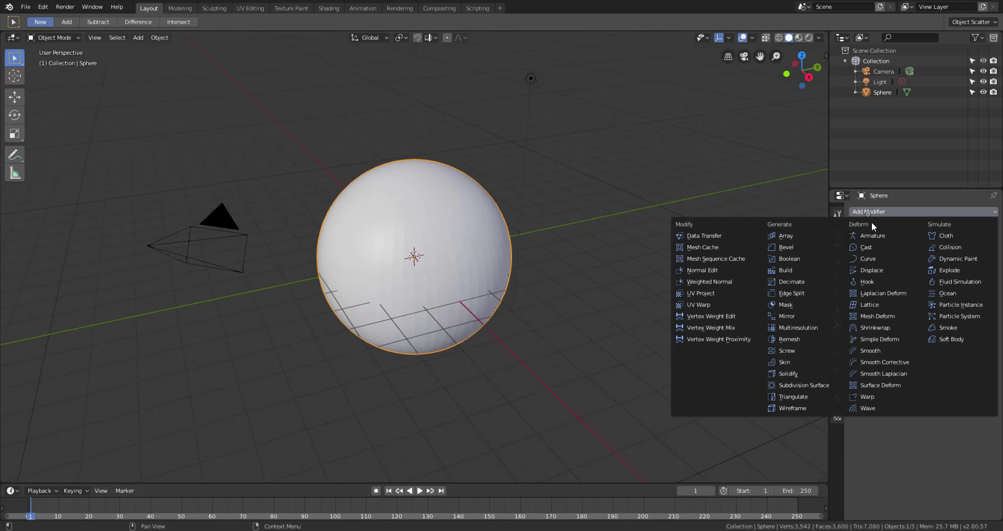
click(814, 385)
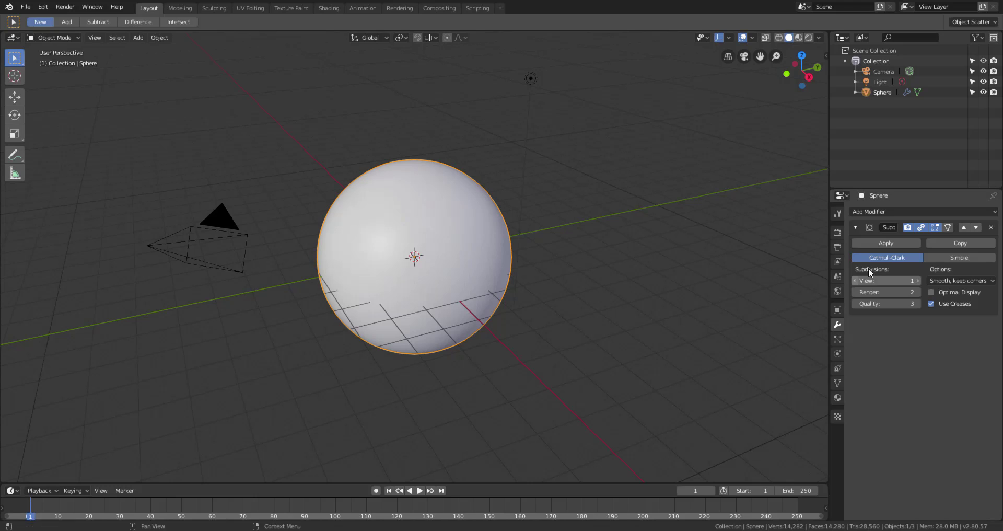
click(894, 243)
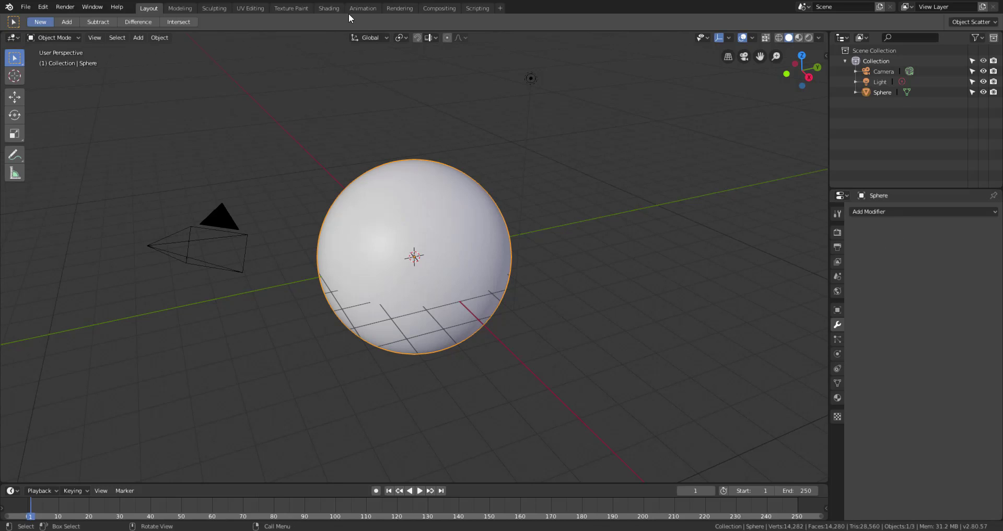
Switch to the Shading workspace and display the sphere's material settings.
click(328, 8)
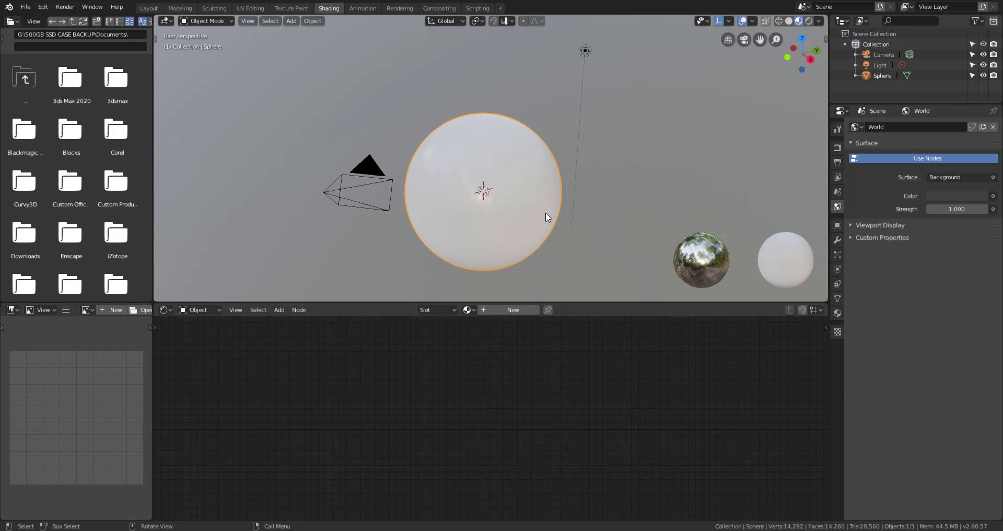
middle_drag(490, 392, 435, 425)
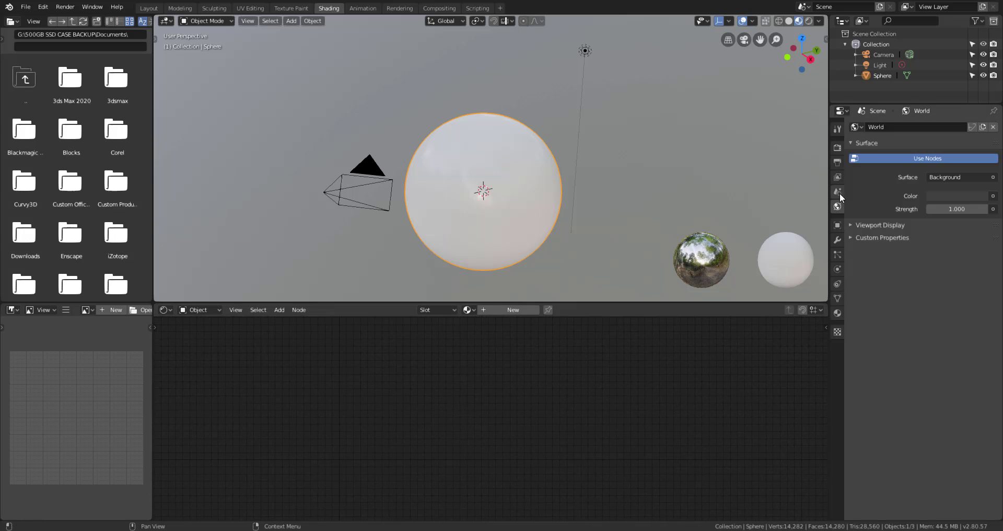
click(838, 313)
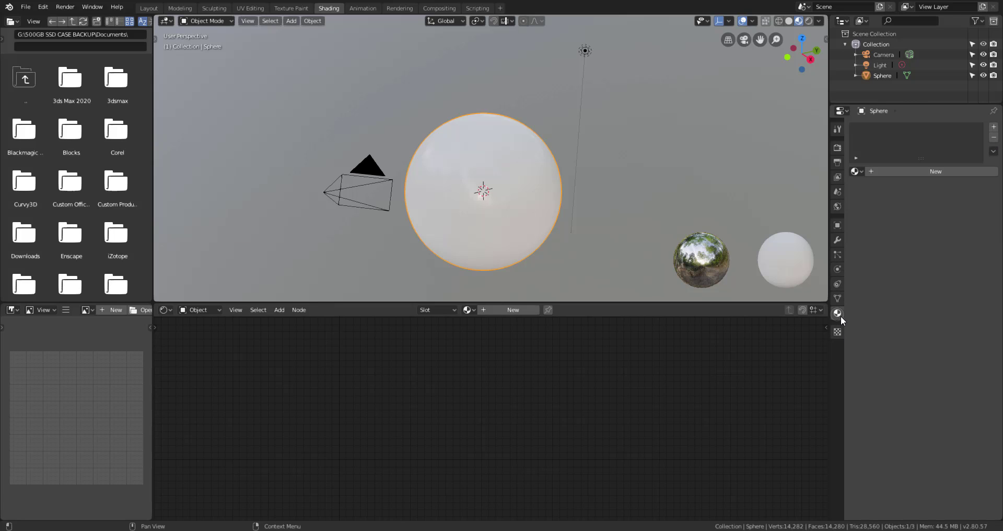
Create a new node-based material for the sphere.
click(890, 172)
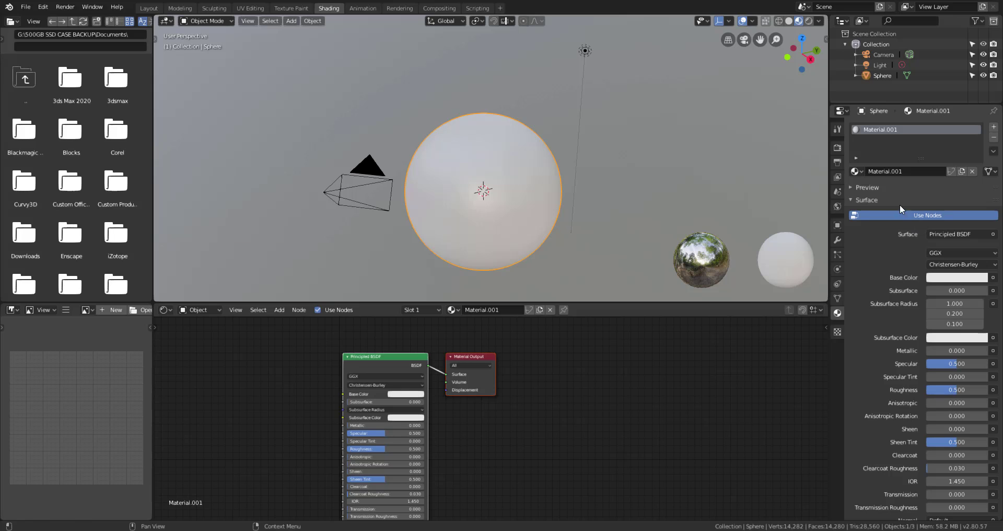
middle_drag(495, 429, 611, 432)
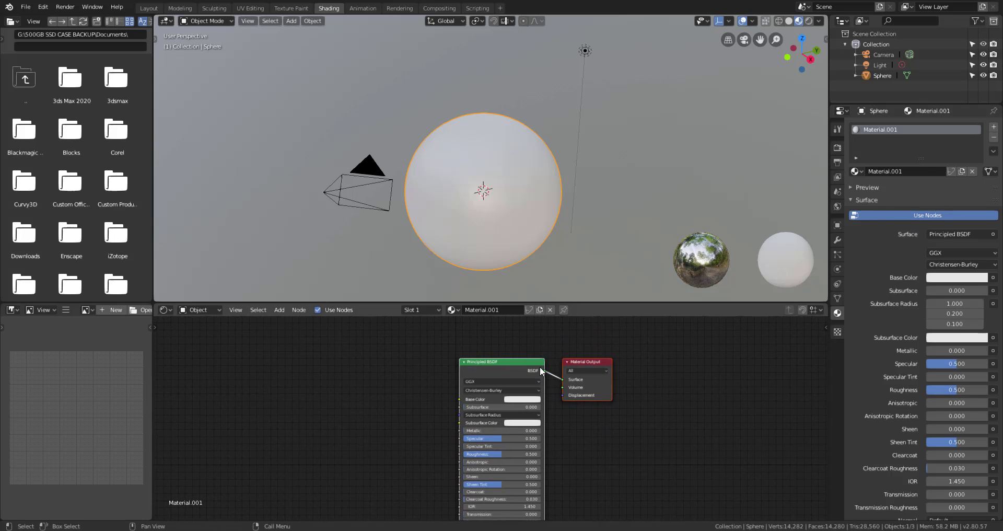
key(alt+shift)
ctrl+alt+drag(600, 427, 685, 376)
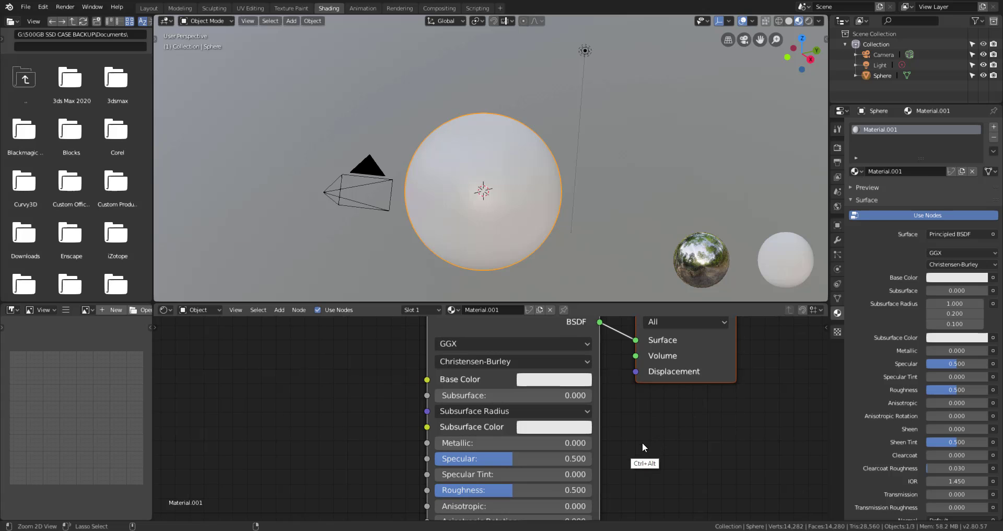
middle_drag(656, 422, 616, 481)
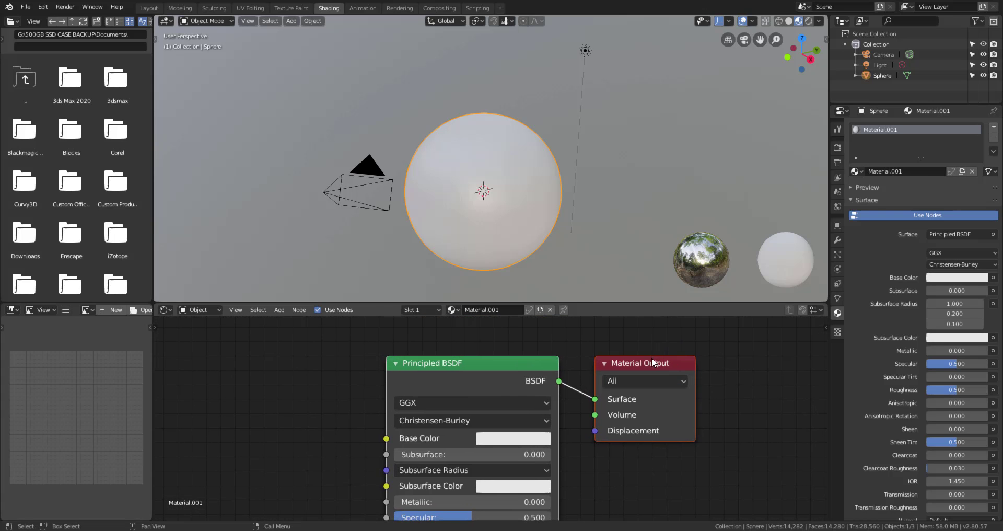
Reposition the Material Output node to leave more space between it and the Principled BSDF.
drag(652, 361, 695, 354)
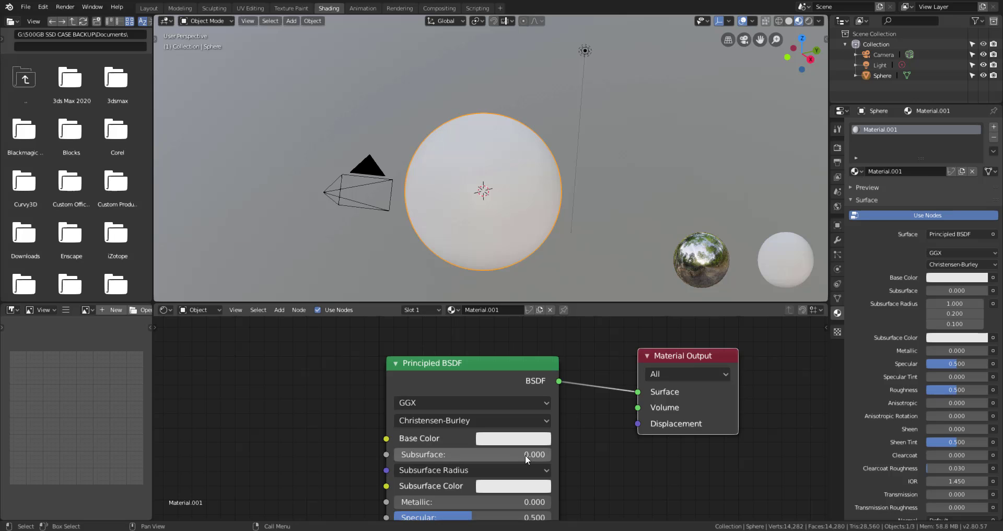
click(540, 470)
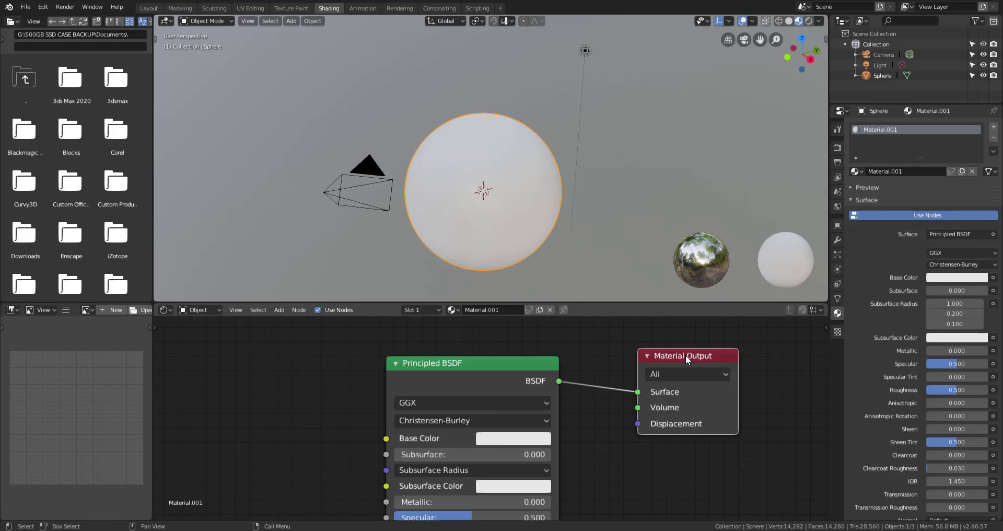
drag(685, 355, 704, 338)
mouse_move(345, 450)
middle_down()
mouse_move(351, 352)
mouse_move(328, 480)
mouse_move(347, 410)
mouse_move(334, 396)
mouse_move(330, 494)
middle_up()
middle_drag(331, 392, 329, 493)
middle_drag(335, 424, 336, 494)
middle_drag(352, 387, 345, 491)
middle_drag(338, 456, 343, 425)
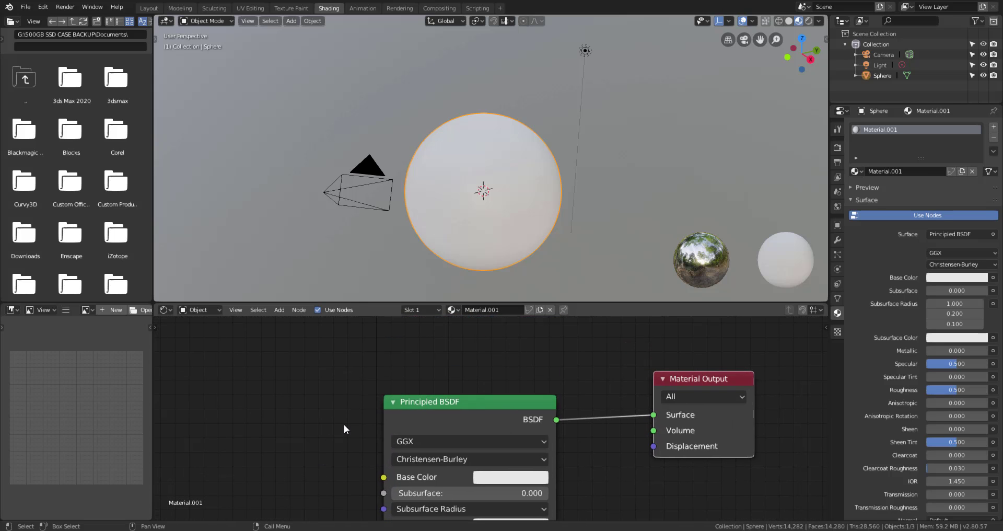
drag(699, 379, 671, 378)
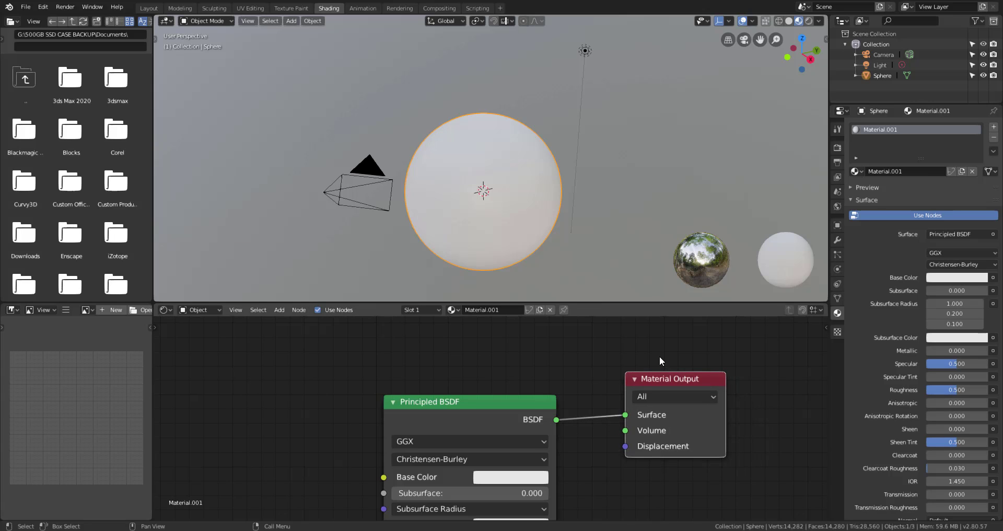
Add a Mix Shader node in the empty space before the Principled BSDF, leaving it unconnected.
middle_drag(435, 373, 587, 359)
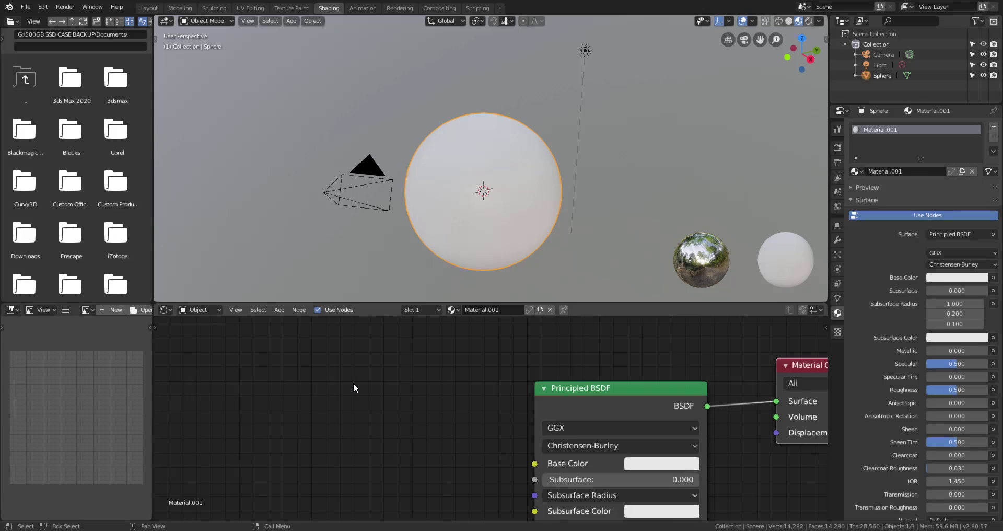
click(279, 310)
key(shift+a)
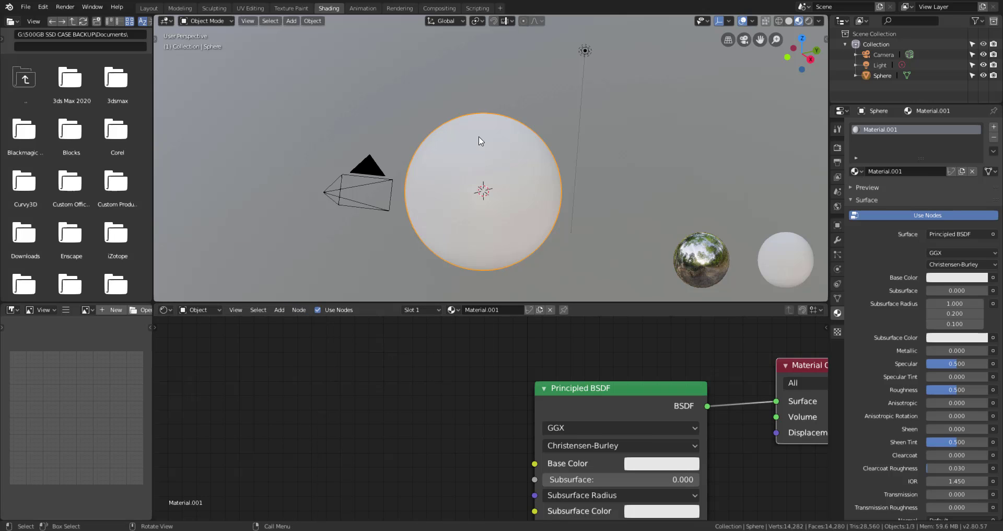
key(shift+a)
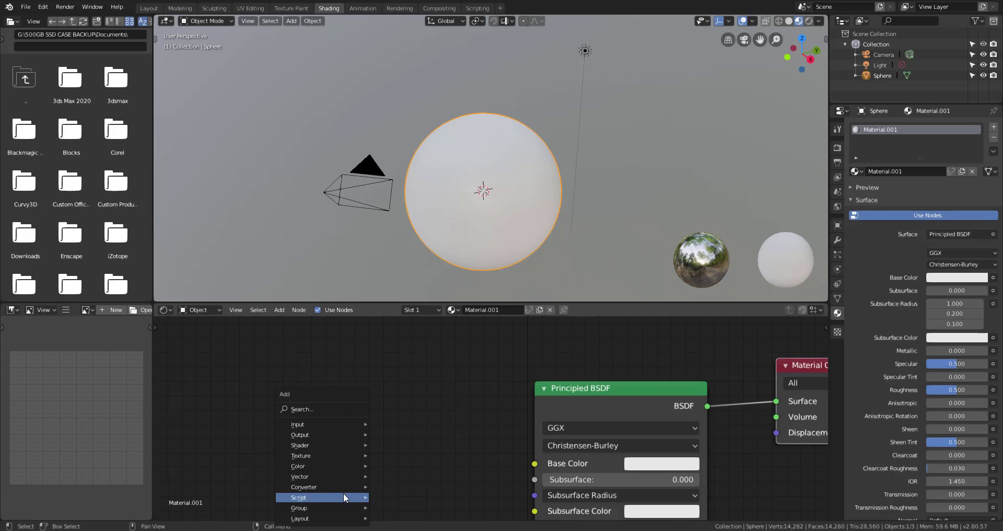
mouse_move(355, 444)
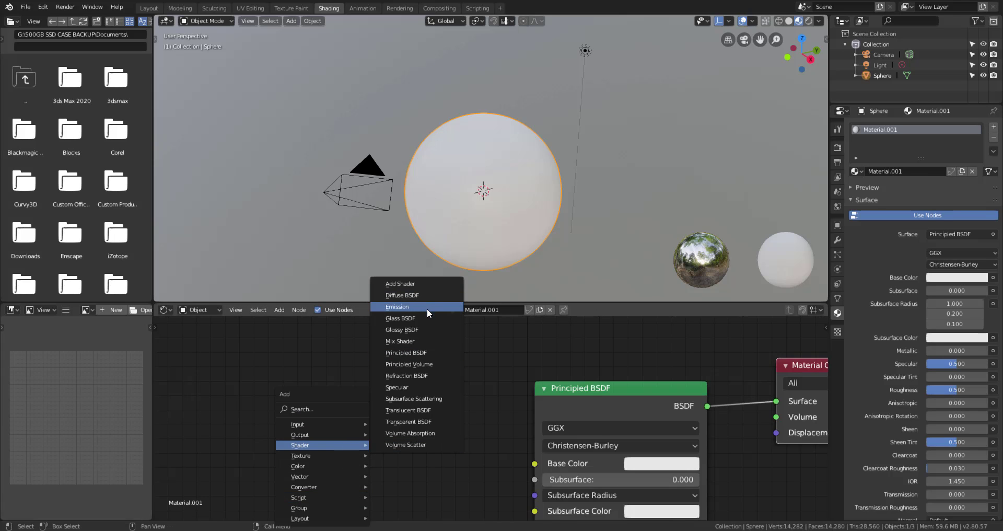
click(431, 341)
click(368, 382)
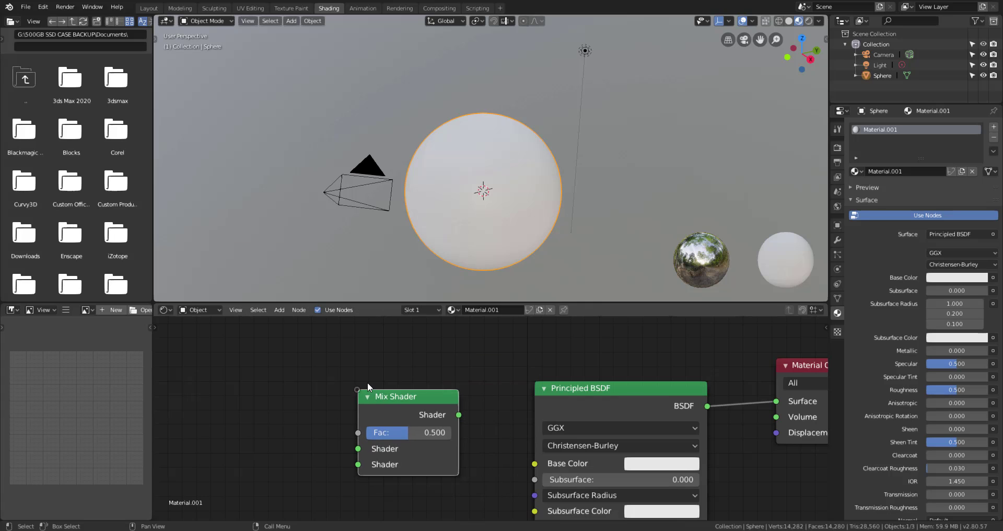
Move the Mix Shader node further away from the Principled BSDF.
middle_drag(490, 462, 373, 461)
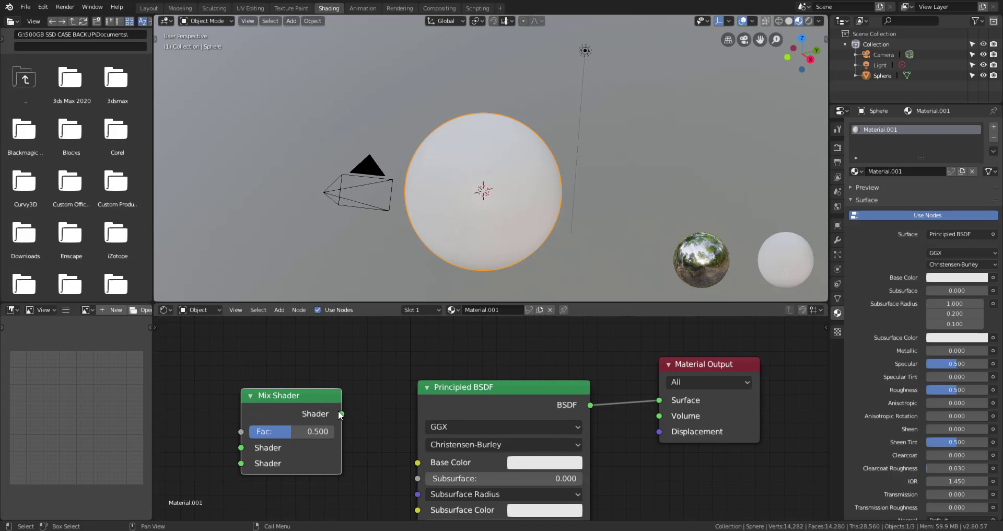
drag(339, 412, 387, 416)
middle_drag(409, 430, 538, 370)
drag(415, 340, 313, 329)
middle_drag(397, 425, 463, 393)
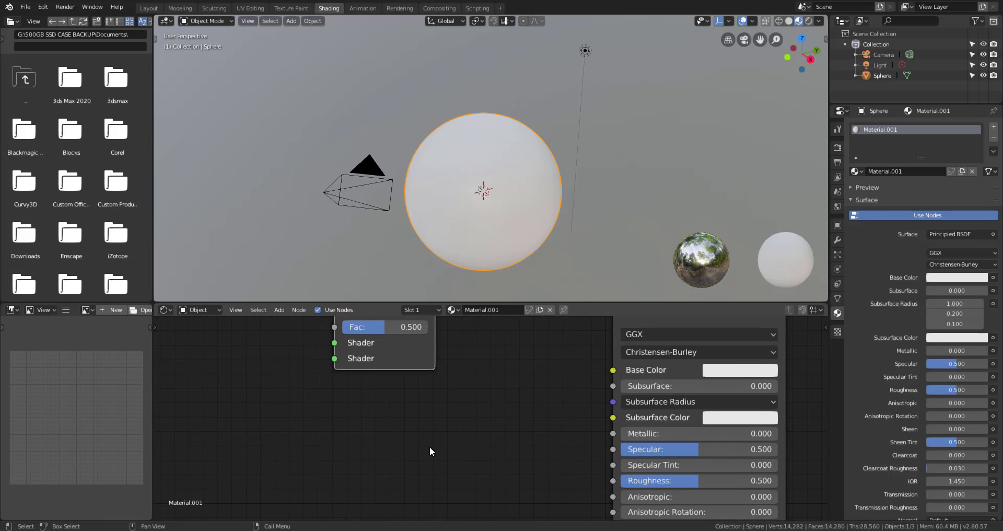
middle_drag(414, 413, 407, 483)
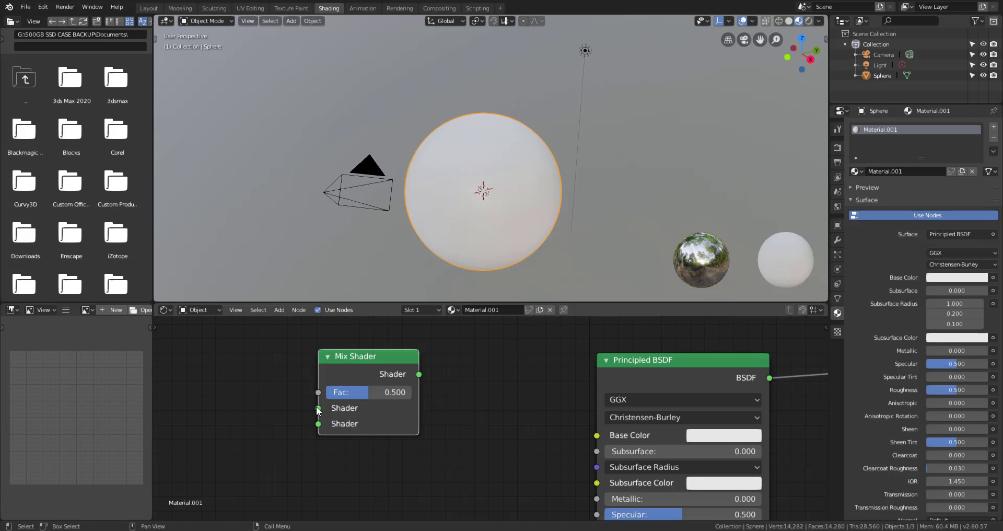
drag(318, 408, 220, 440)
drag(216, 392, 320, 400)
middle_drag(458, 398, 490, 404)
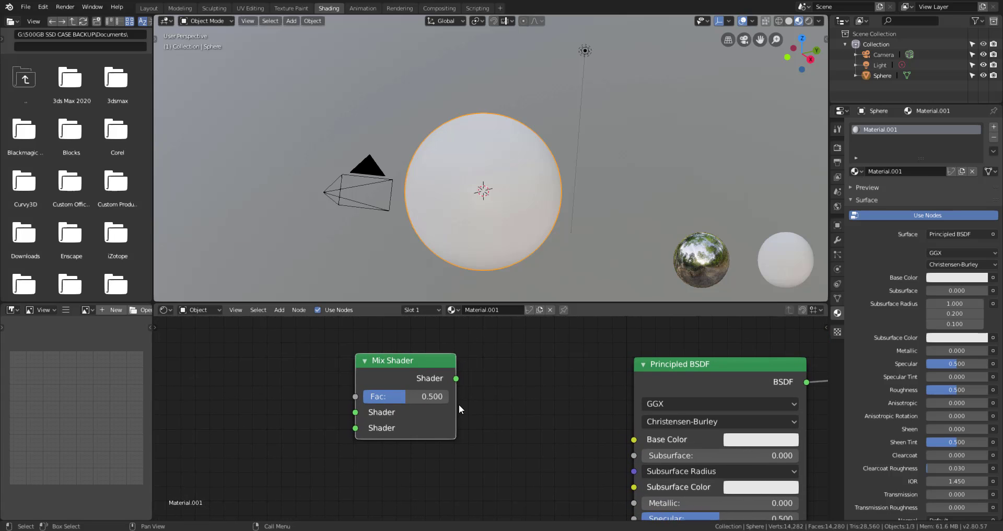
middle_drag(513, 408, 463, 393)
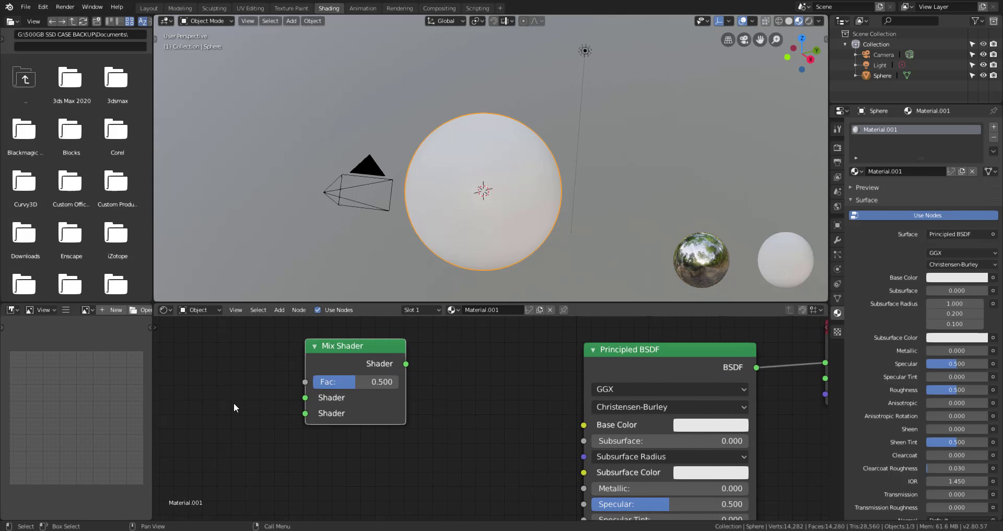
ctrl+scroll(330, 410, left, 5)
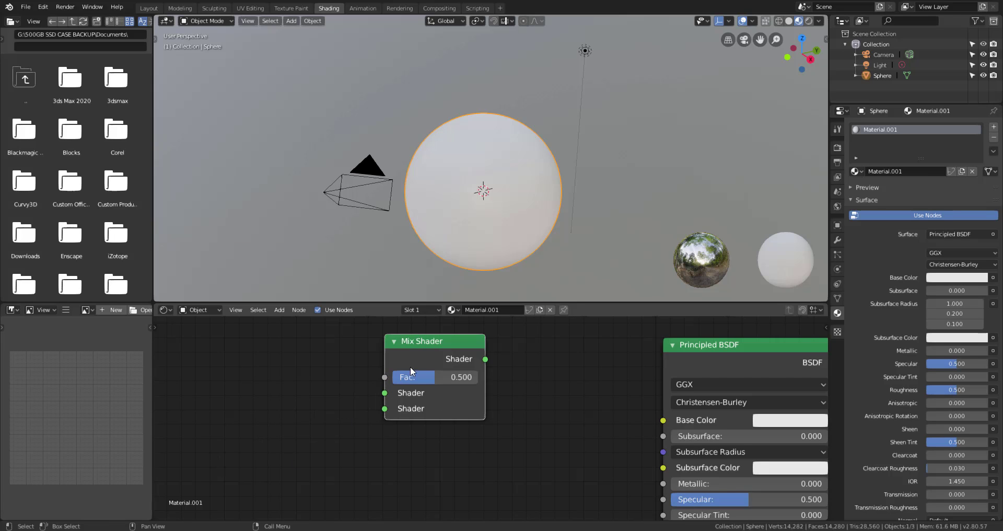
ctrl+scroll(529, 375, right, 5)
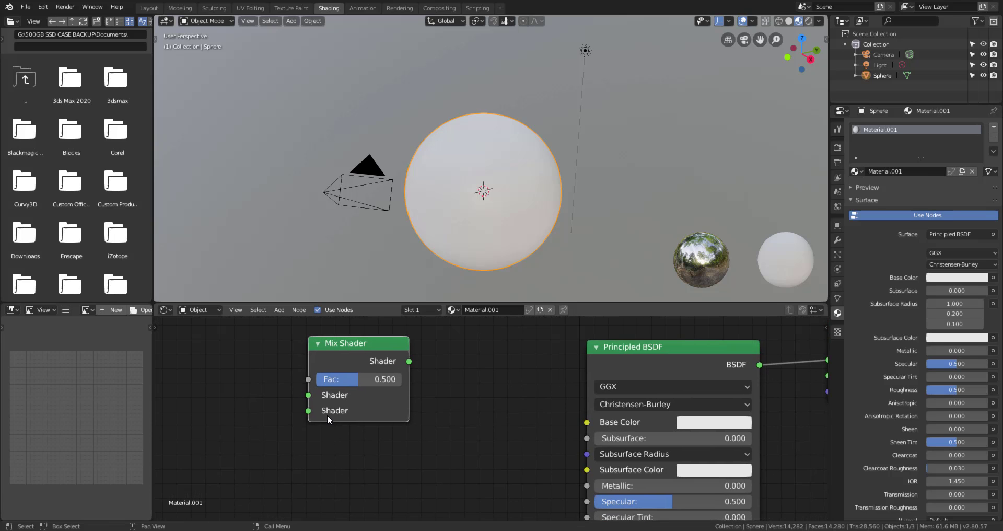
middle_drag(327, 415, 269, 406)
Move the Mix Shader node closer to the Principled BSDF.
drag(302, 337, 451, 362)
middle_drag(455, 404, 380, 401)
middle_drag(360, 454, 446, 423)
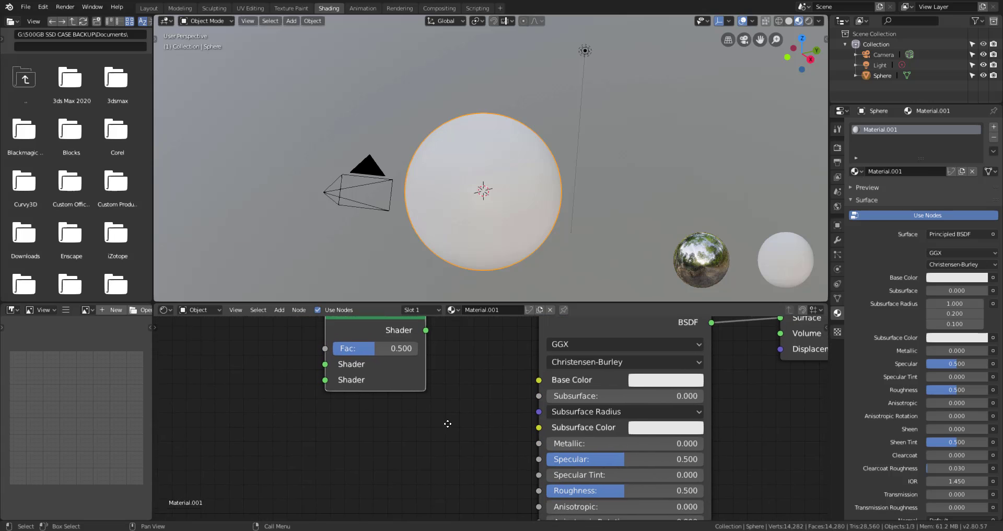
Add a Checker Texture node below the Mix Shader.
key(shift)
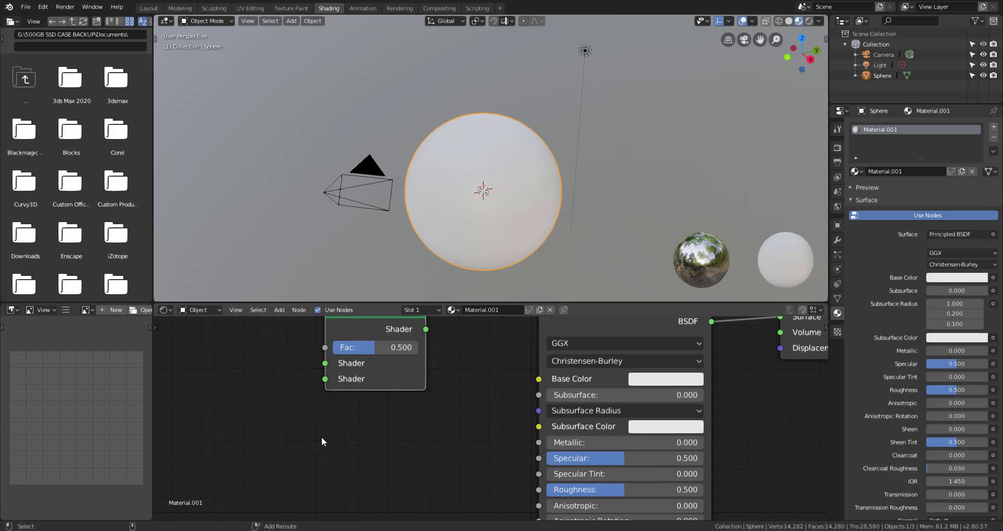
key(shift+a)
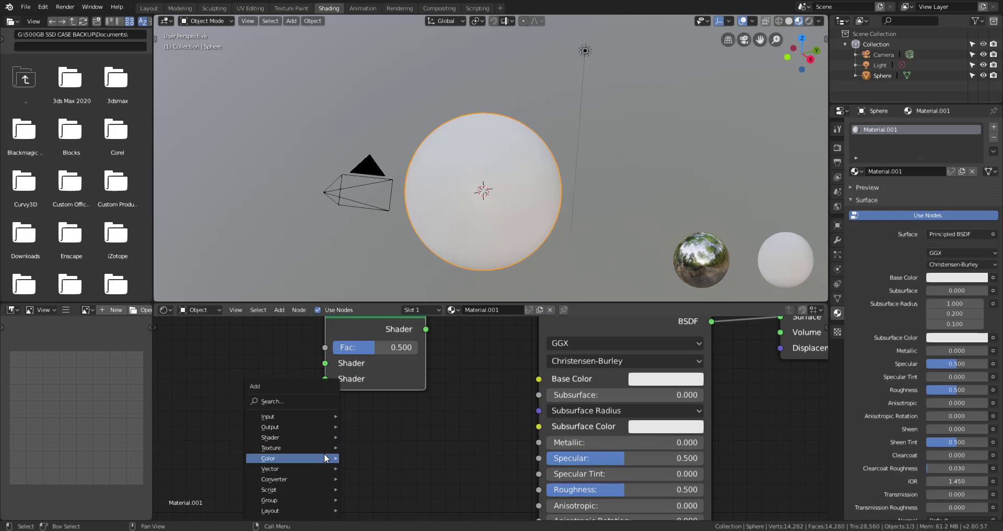
mouse_move(325, 449)
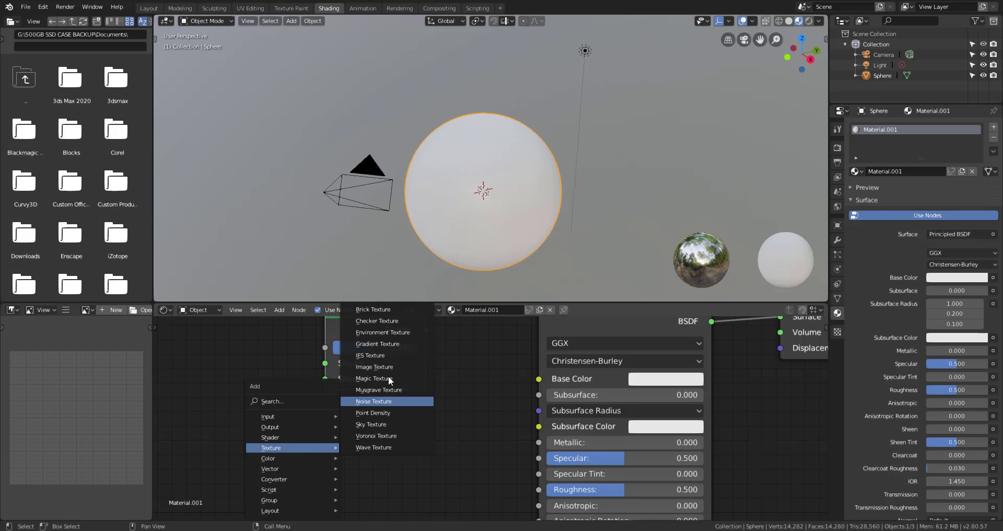
click(400, 321)
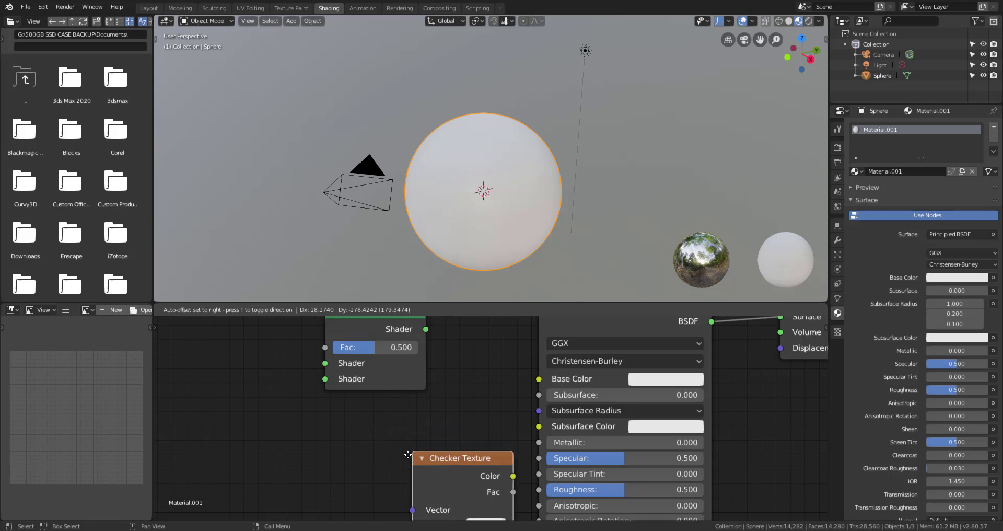
click(312, 438)
middle_drag(443, 401, 346, 408)
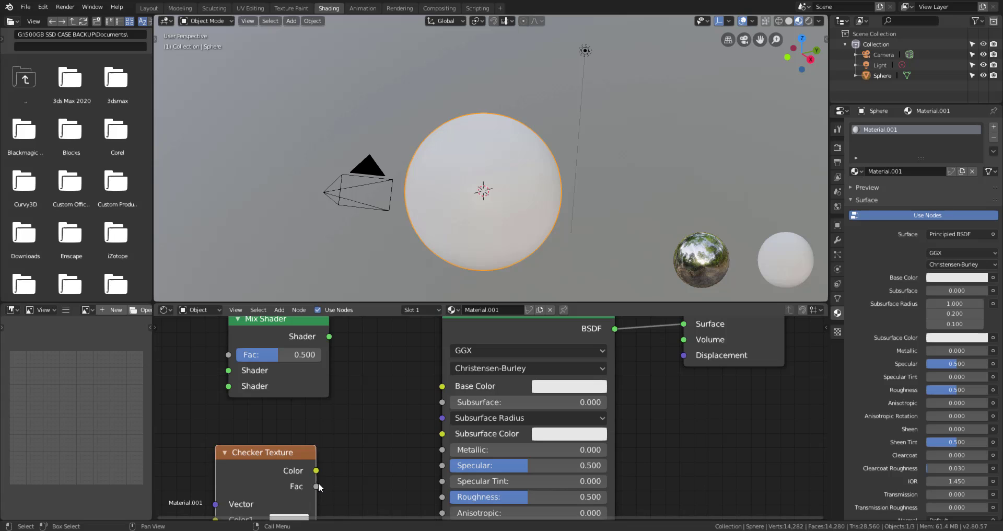
Try the Checker Texture's Color output as the Principled BSDF's Base Color, moving the texture node aside before removing the link.
drag(316, 470, 446, 385)
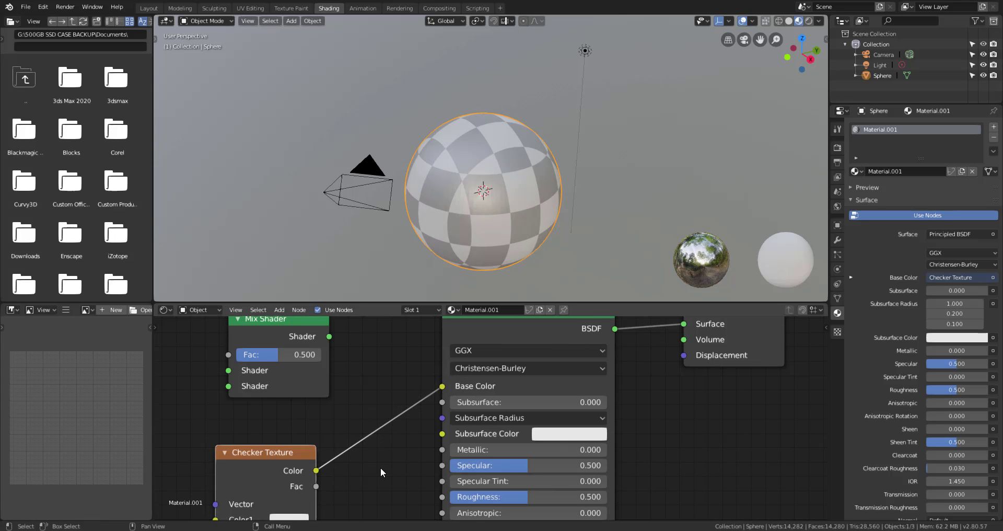
middle_drag(383, 473, 492, 429)
drag(372, 423, 255, 416)
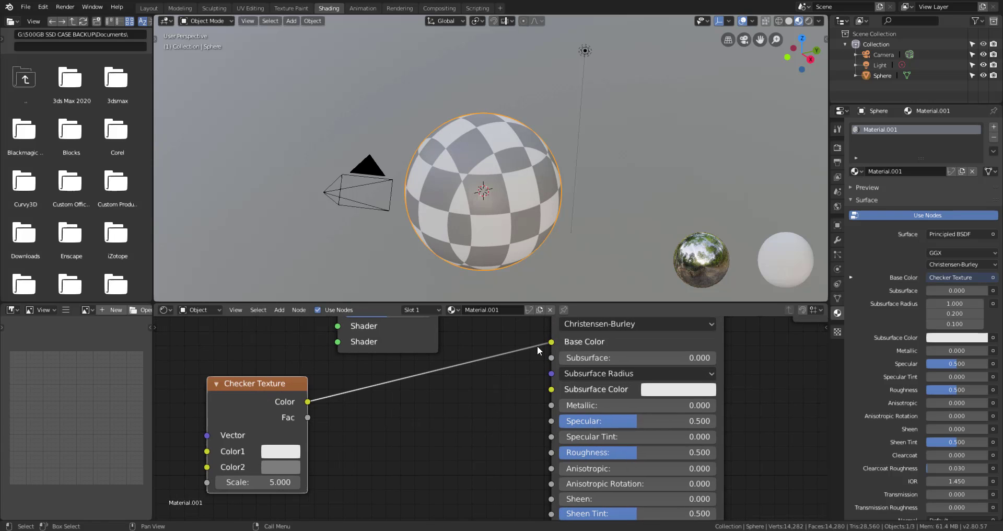
drag(551, 342, 362, 434)
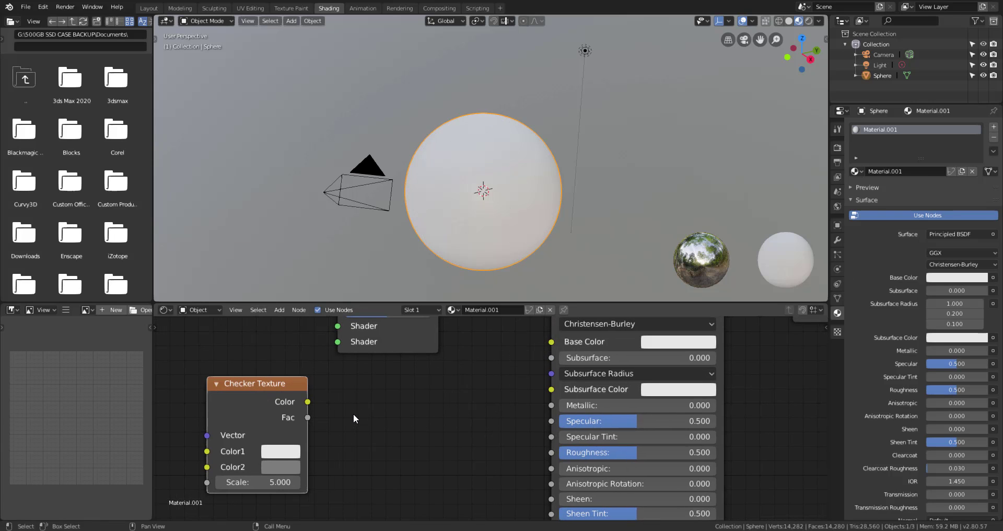
Add a Musgrave Texture node and move it to the far side of the Checker Texture, leaving it unconnected.
key(shift+a)
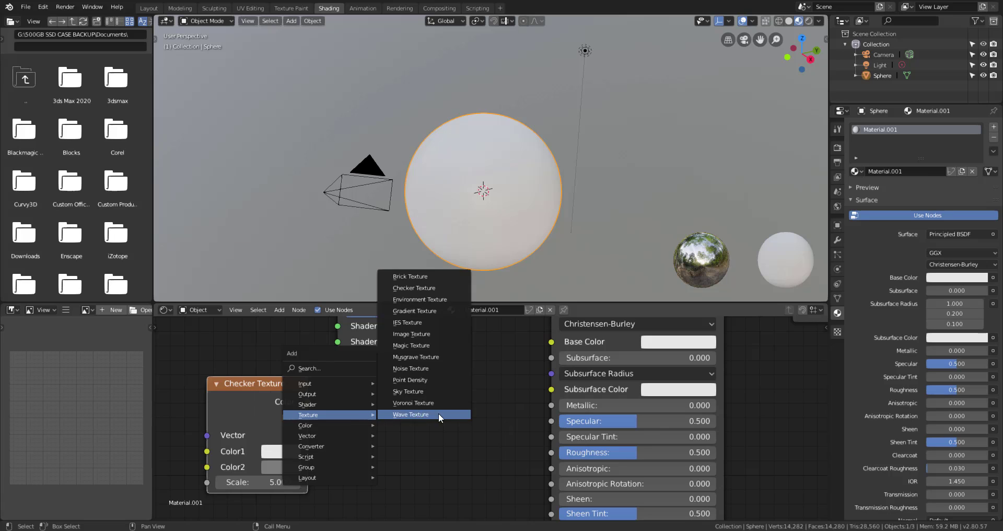
mouse_move(361, 415)
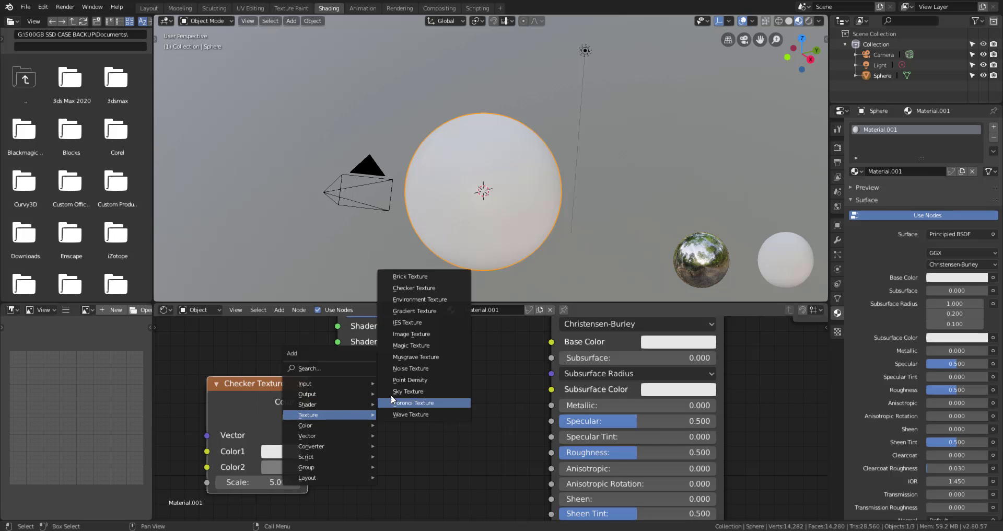
click(434, 357)
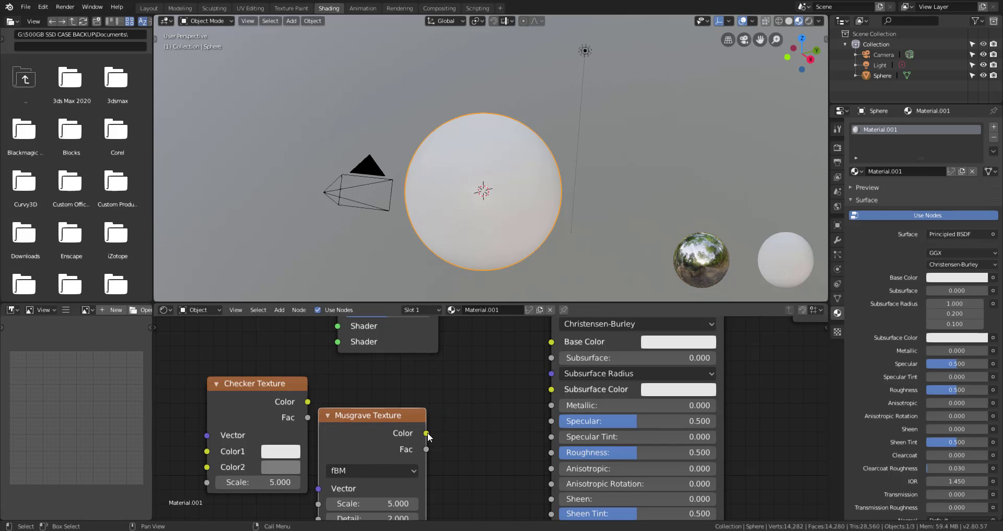
mouse_move(426, 433)
mouse_down()
mouse_move(566, 344)
mouse_move(496, 425)
mouse_up()
middle_drag(469, 401, 600, 385)
drag(515, 402, 232, 409)
middle_drag(530, 391, 413, 416)
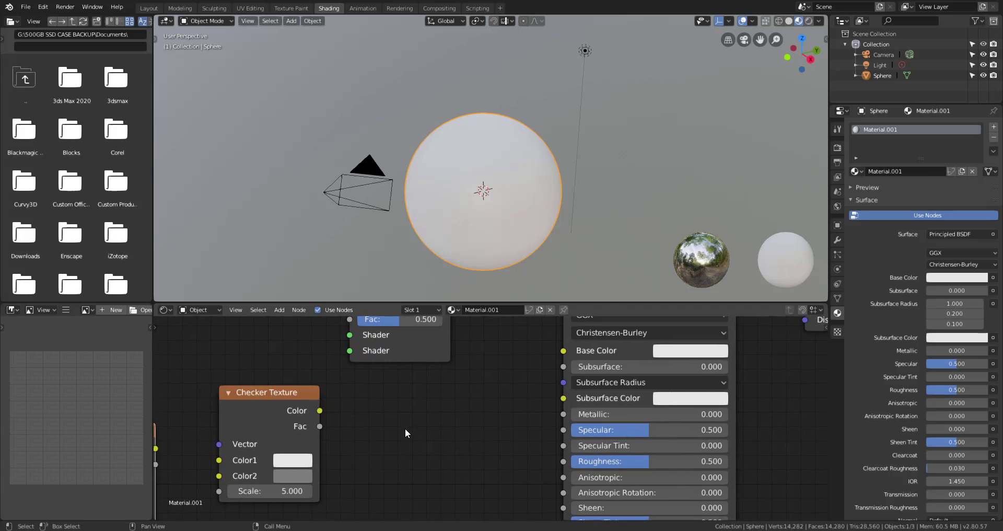
Add a Wave Texture node and try its Color output as the Principled BSDF's Base Color before removing the link.
right_click(397, 418)
key(shift+a)
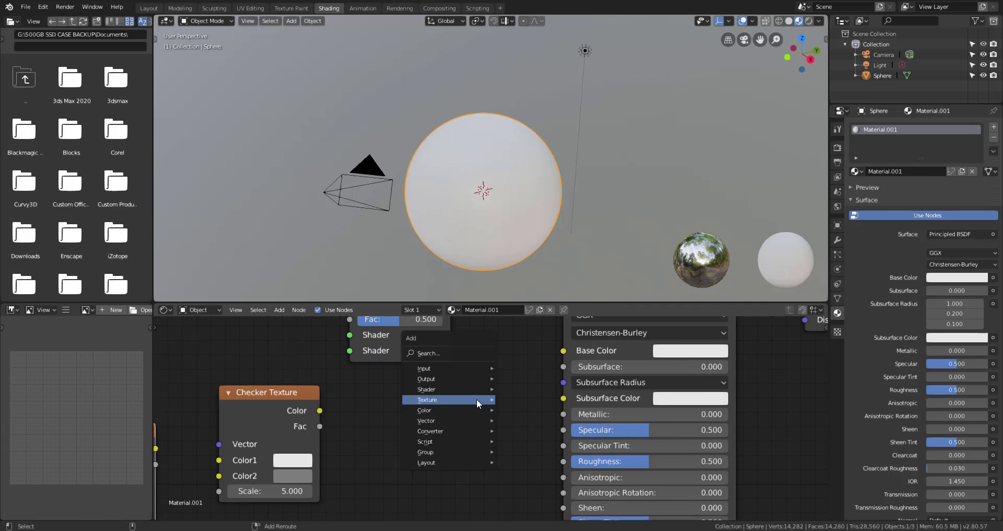
mouse_move(478, 399)
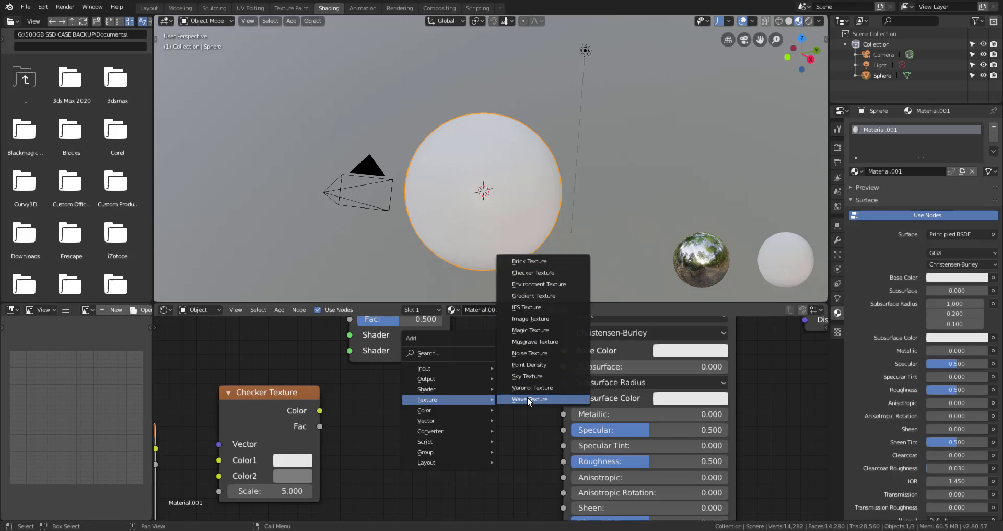
click(529, 399)
click(475, 423)
drag(471, 423, 565, 350)
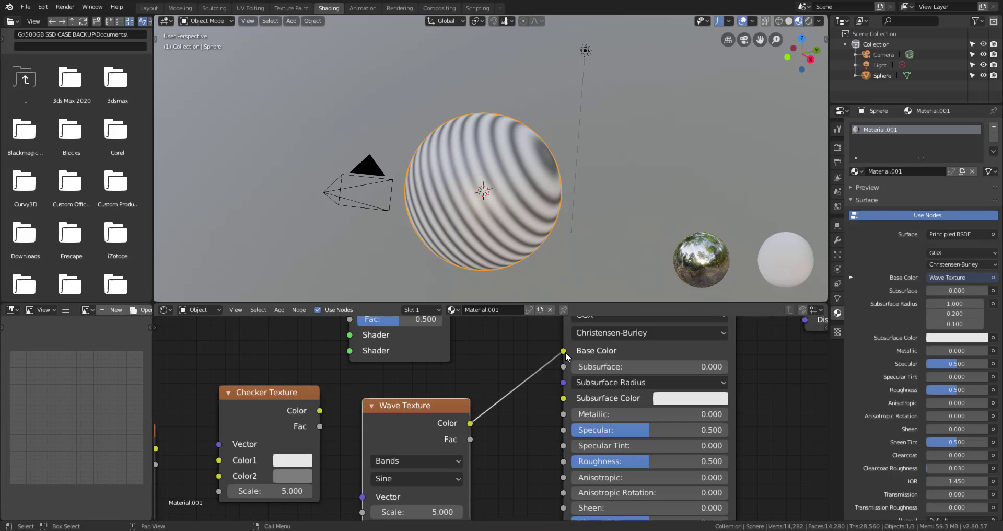
drag(564, 351, 486, 443)
mouse_move(452, 405)
mouse_down()
mouse_move(490, 400)
mouse_move(437, 406)
mouse_up()
Rearrange the Musgrave and Checker Texture nodes and move the Mix Shader up beside the Principled BSDF.
middle_drag(482, 390, 621, 379)
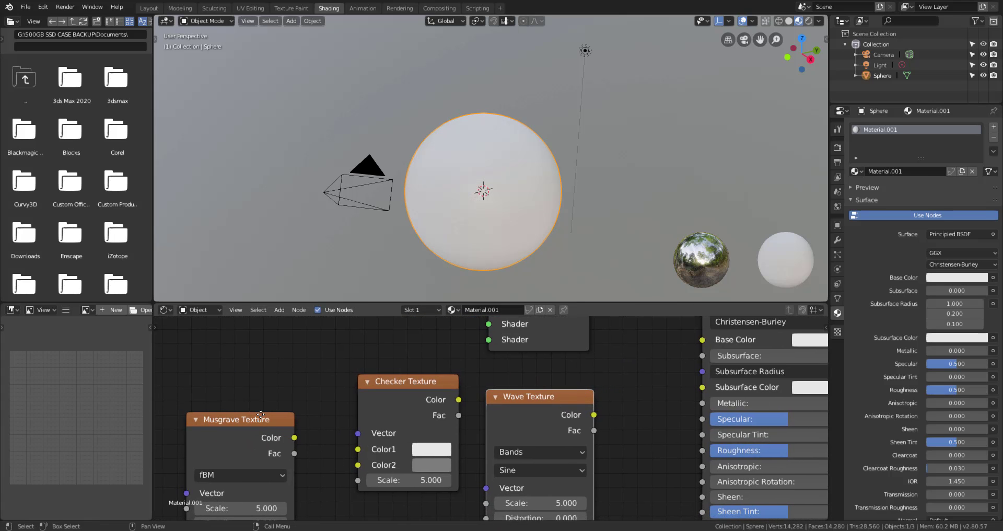
drag(266, 424, 309, 355)
drag(411, 382, 388, 425)
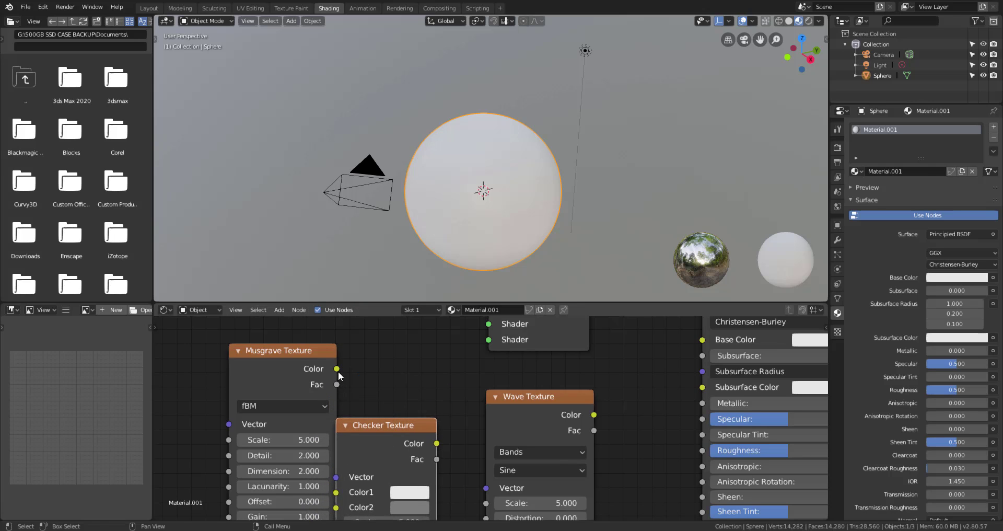
drag(337, 368, 627, 355)
middle_drag(463, 357, 292, 476)
drag(390, 389, 491, 339)
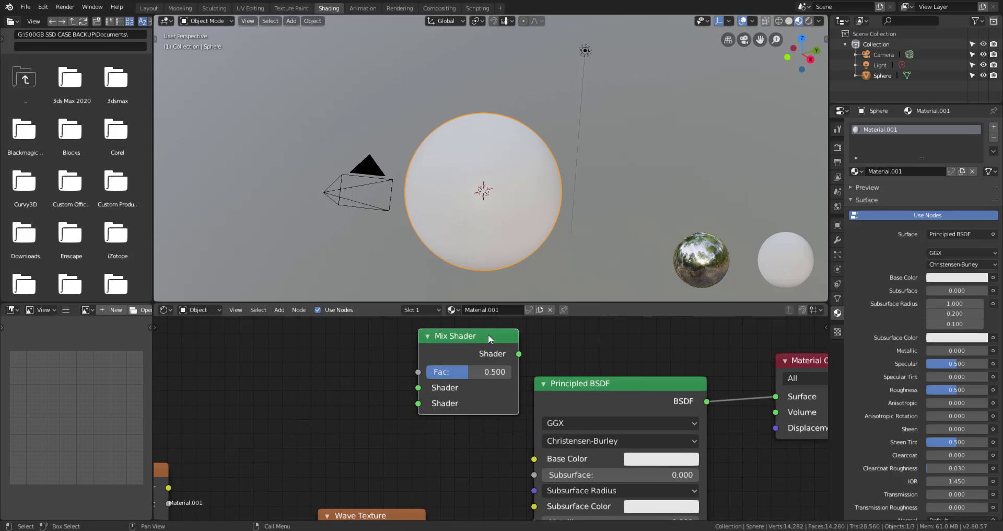
Add an Emission shader node above the Musgrave Texture, leaving it unconnected.
middle_drag(373, 444, 492, 450)
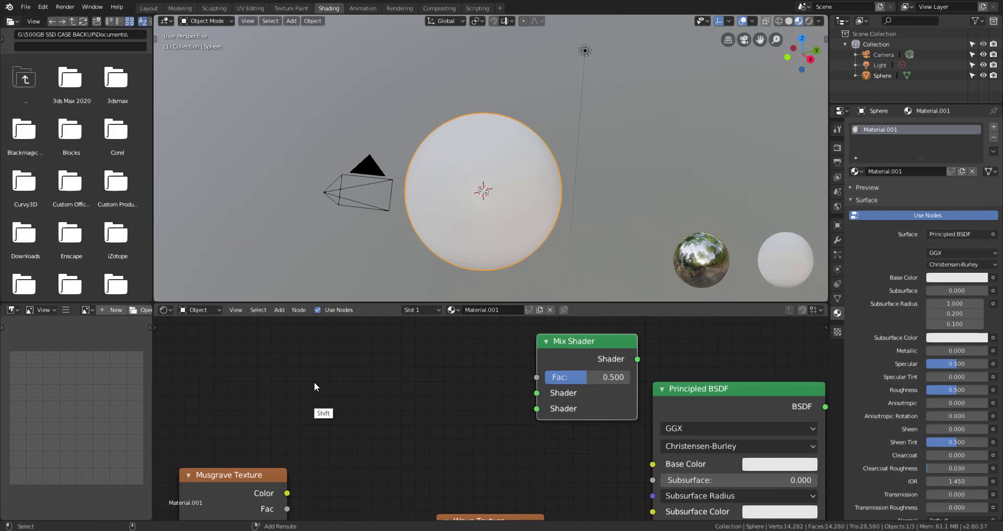
key(shift+a)
mouse_move(319, 371)
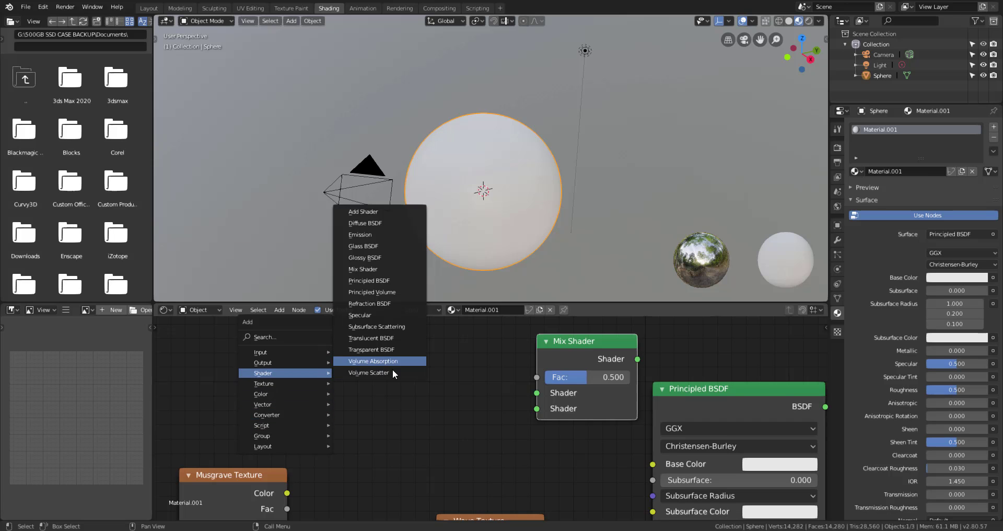
click(367, 235)
click(305, 369)
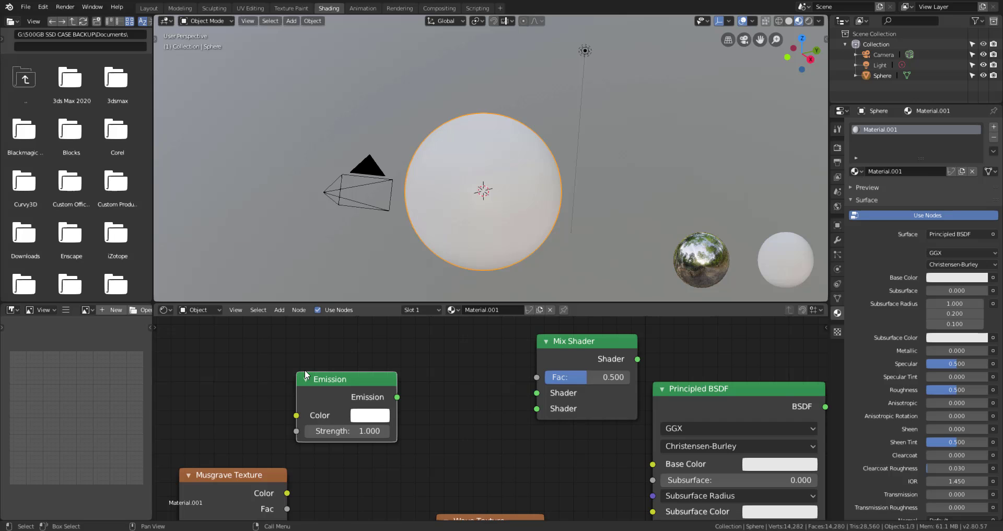
drag(397, 397, 446, 388)
middle_drag(399, 380, 473, 391)
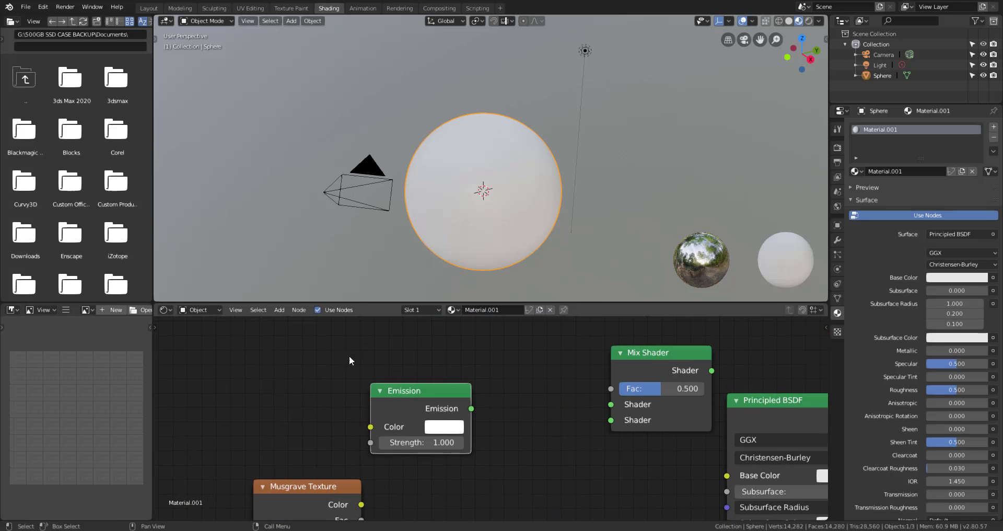
key(shift+a)
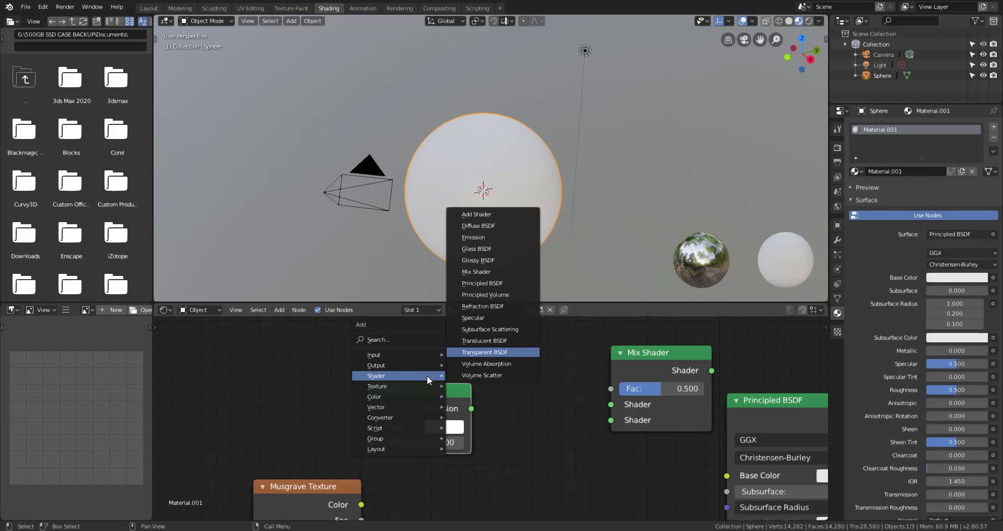
mouse_move(422, 378)
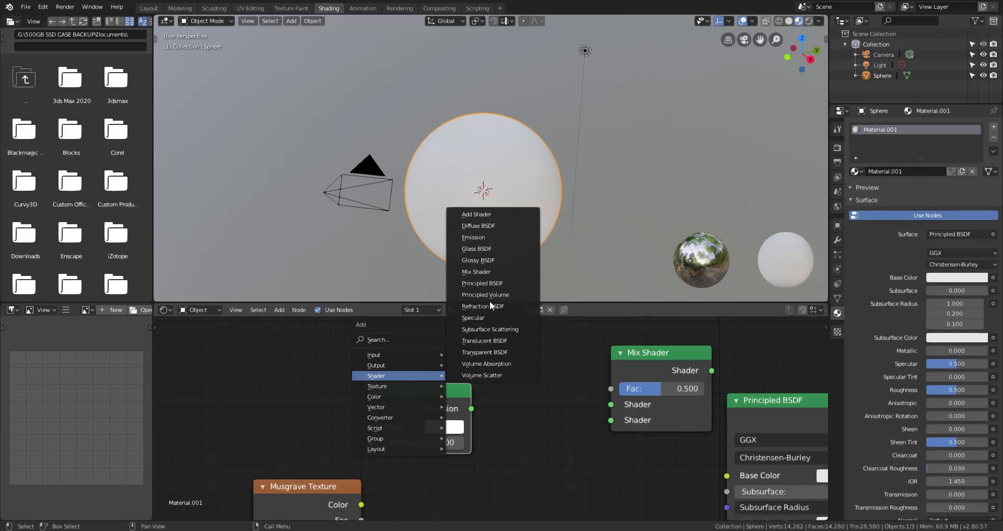
click(474, 237)
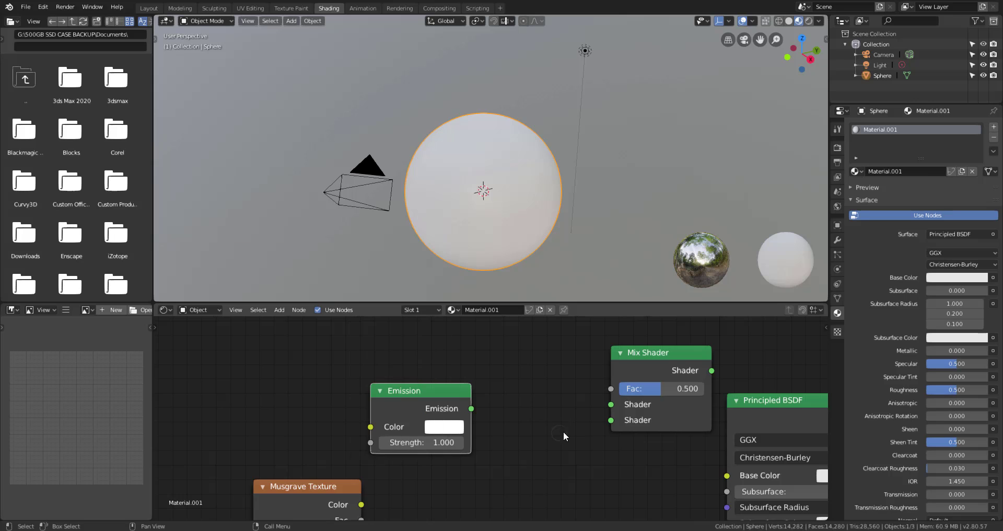
Disconnect the Principled BSDF from the Material Output and move it lower in the node graph.
middle_drag(564, 431, 276, 424)
middle_drag(368, 428, 306, 414)
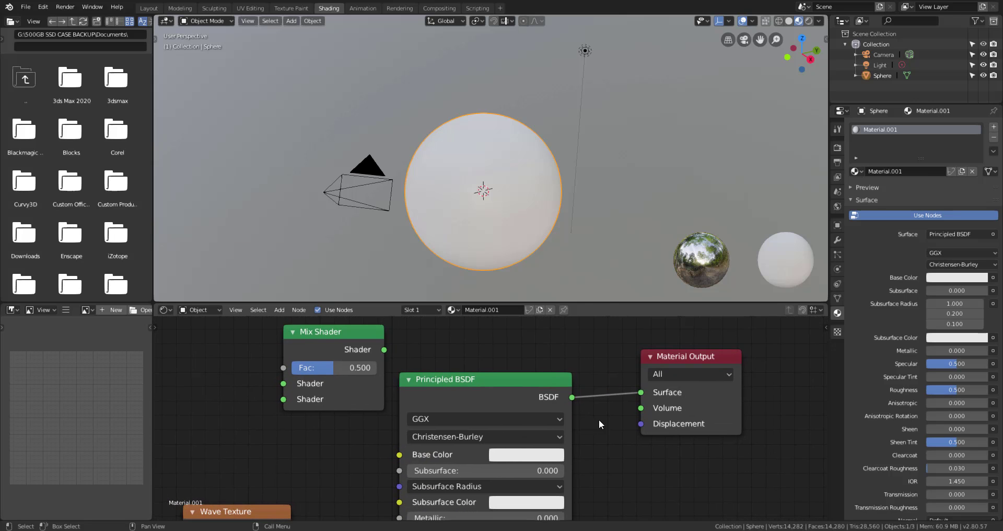
drag(634, 396, 598, 444)
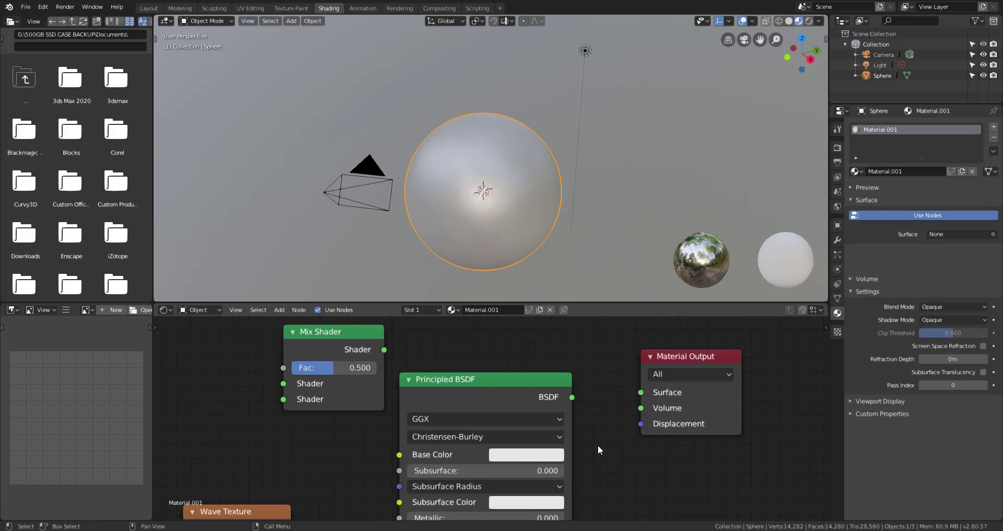
key(g)
drag(457, 489, 450, 480)
Place the Mix Shader in front of the Material Output and connect its Shader output to Surface.
drag(338, 337, 556, 364)
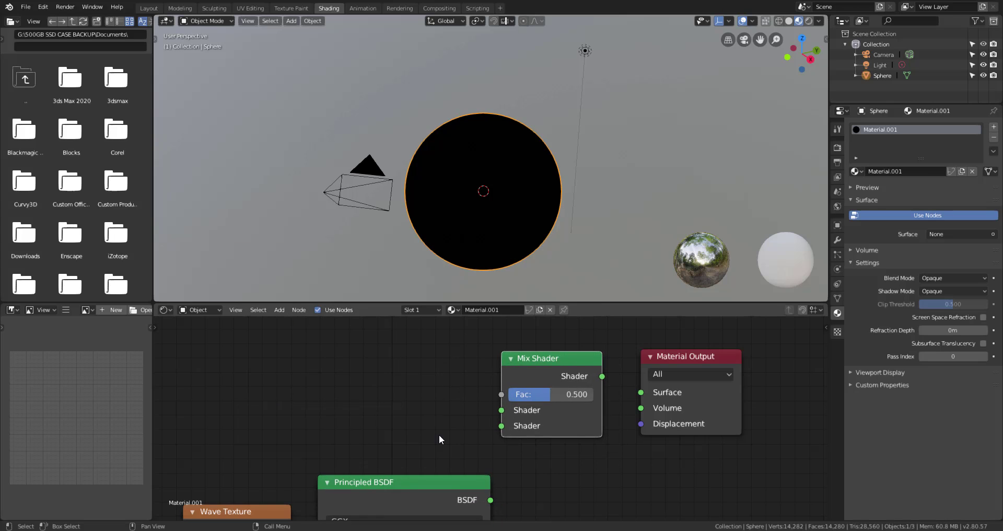
middle_drag(410, 445, 460, 403)
drag(528, 369, 582, 383)
drag(620, 353, 687, 340)
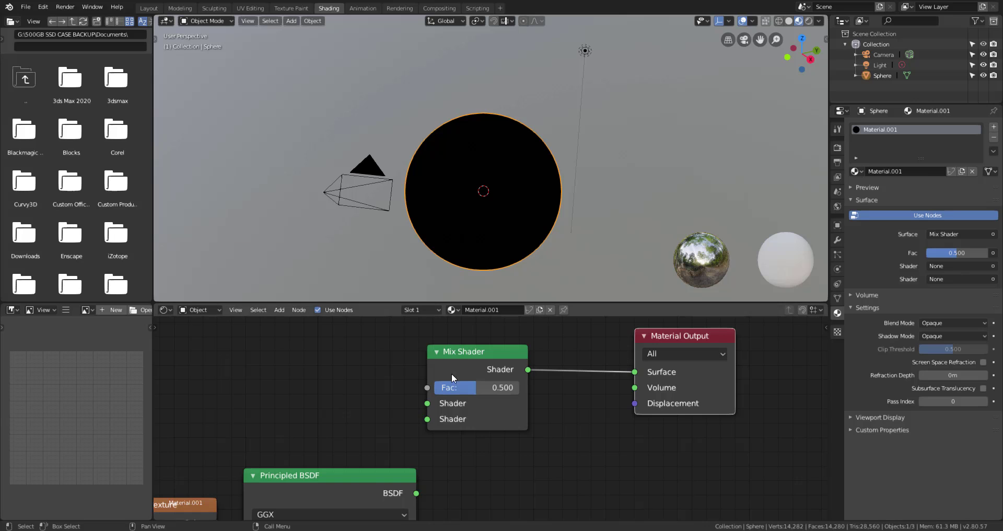
Make room beside the Mix Shader for the Wave Texture and connect its Color output to the first Shader input.
middle_drag(508, 402, 622, 353)
drag(295, 455, 351, 352)
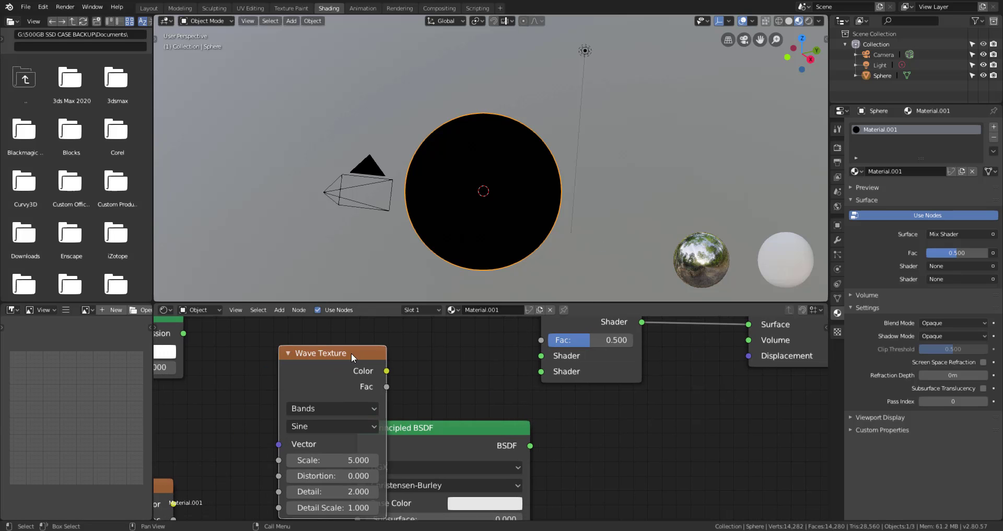
click(461, 432)
drag(461, 433, 574, 485)
drag(325, 355, 369, 375)
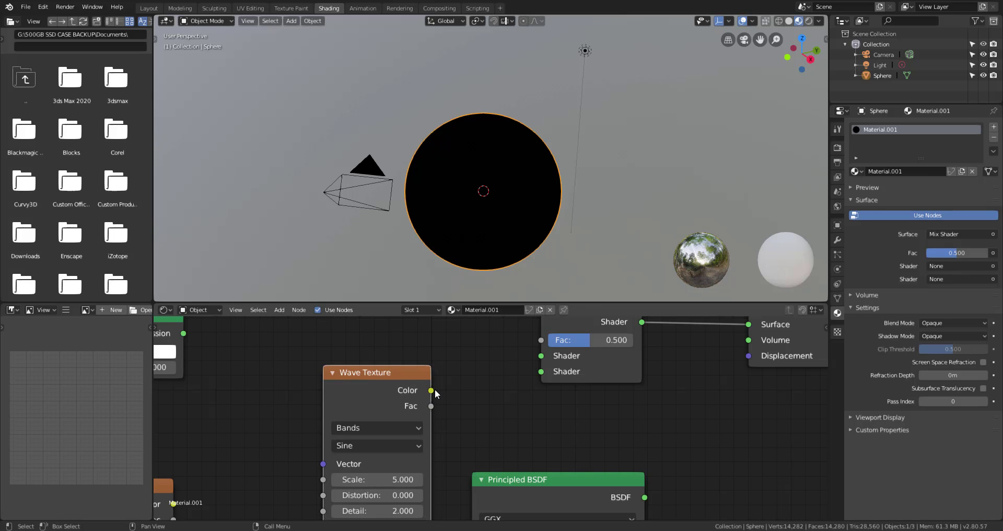
drag(432, 391, 548, 361)
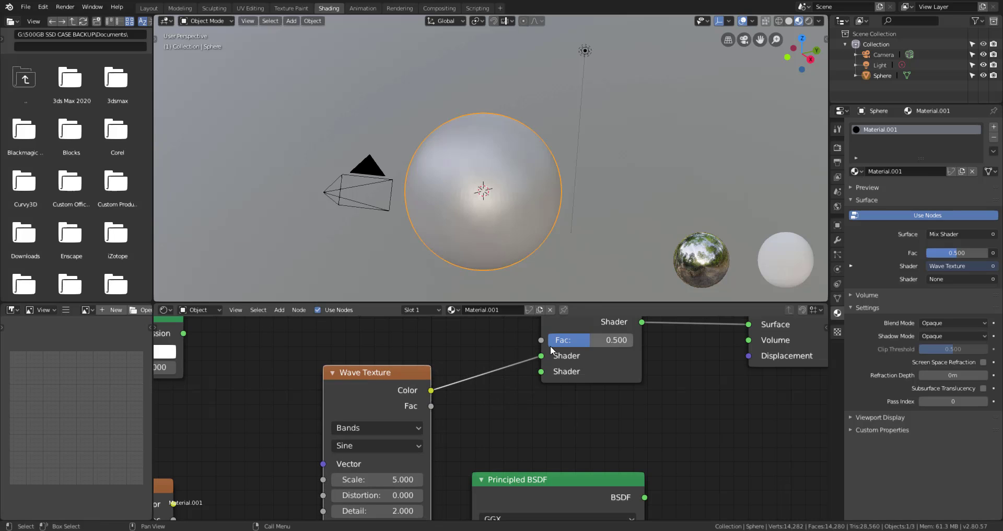
Bring the Checker Texture next to the Wave Texture and connect its Color output to the Mix Shader's second Shader input.
middle_drag(276, 416, 401, 326)
middle_drag(307, 364, 318, 427)
drag(259, 454, 579, 382)
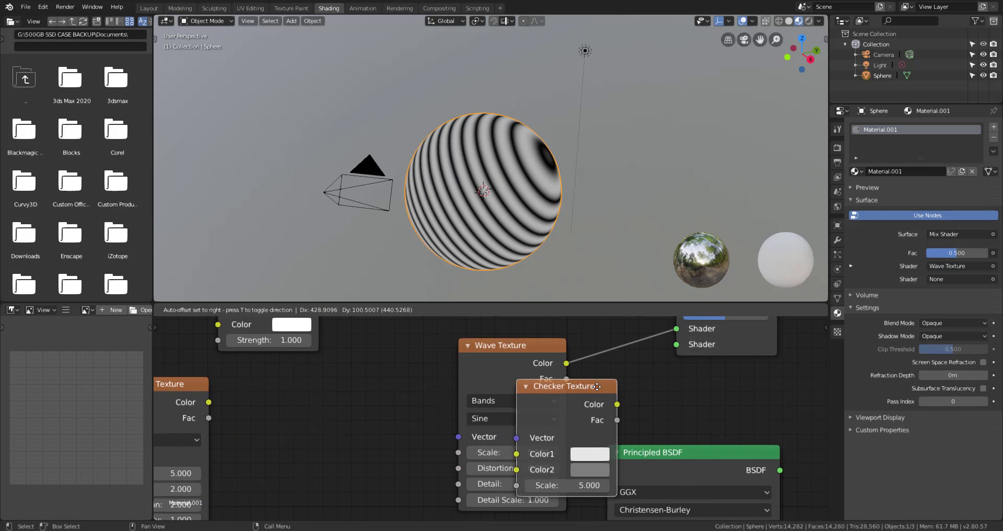
middle_drag(631, 407, 458, 454)
drag(458, 450, 506, 390)
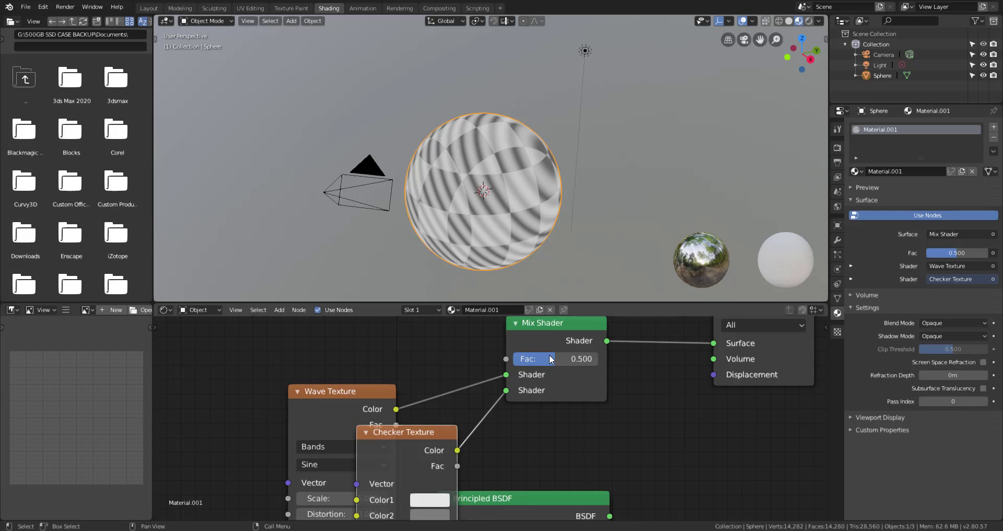
Try the Mix Shader's Fac at 1.000 and lower values, ending at 0.342.
drag(554, 360, 582, 365)
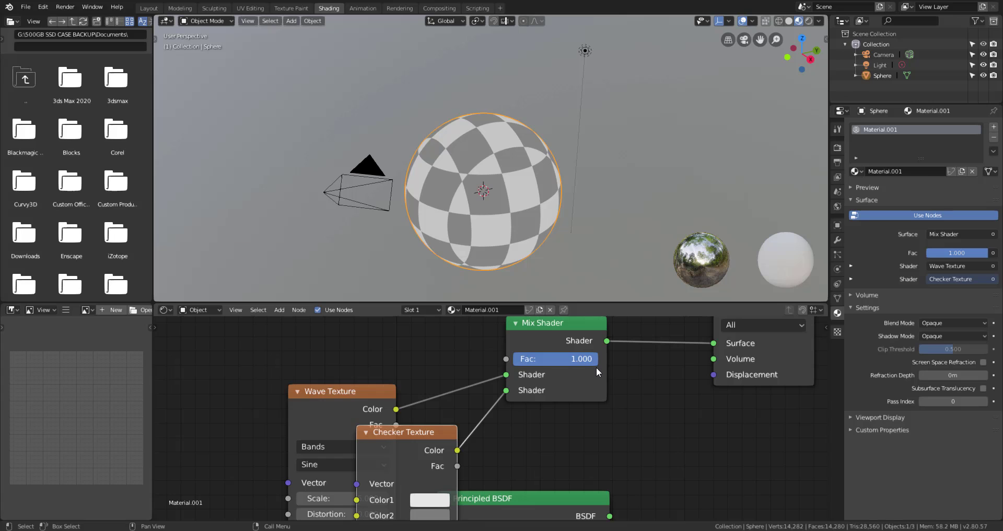
drag(597, 368, 552, 370)
middle_drag(544, 400, 534, 443)
mouse_move(538, 349)
mouse_down()
mouse_move(597, 353)
mouse_move(535, 363)
mouse_move(557, 357)
mouse_up()
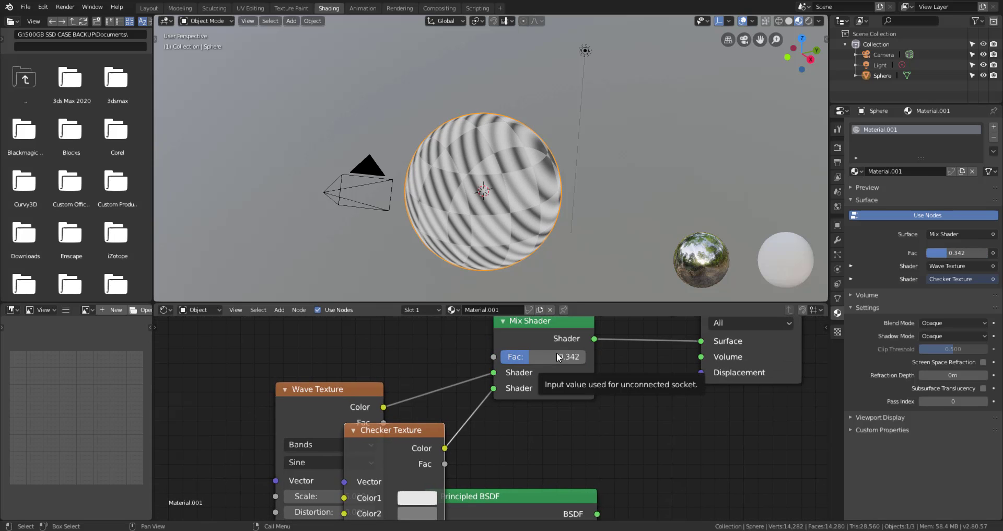
Move the Musgrave Texture above the other textures and connect its Color output to the Mix Shader's Fac.
middle_drag(559, 357, 706, 383)
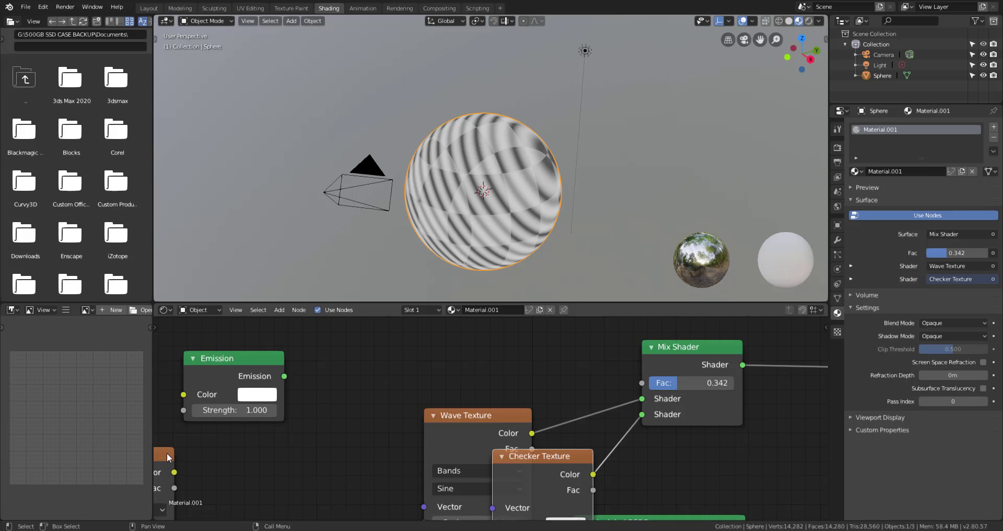
drag(170, 451, 444, 340)
drag(477, 420, 467, 474)
middle_drag(493, 386, 405, 416)
mouse_move(321, 372)
mouse_down()
mouse_move(385, 350)
mouse_move(373, 348)
mouse_move(466, 362)
mouse_move(470, 390)
mouse_move(566, 415)
mouse_up()
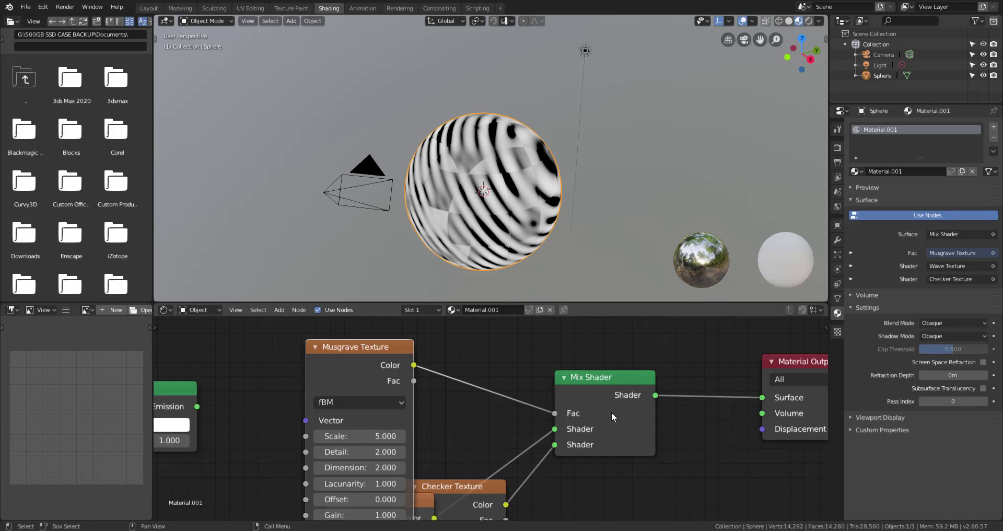
Connect the Principled BSDF to the Material Output's Surface in place of the Mix Shader.
middle_drag(598, 415, 518, 384)
drag(481, 469, 545, 435)
middle_drag(388, 406, 371, 493)
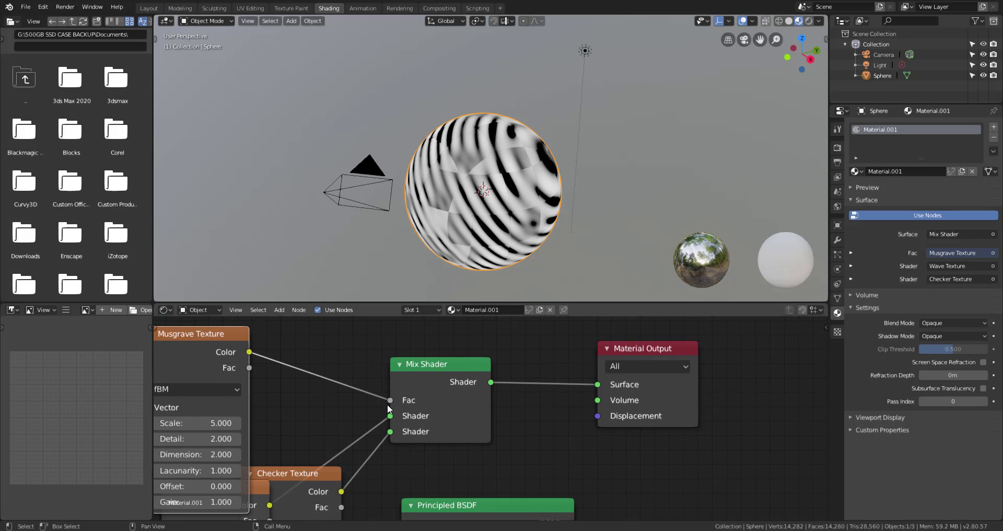
middle_drag(487, 444, 528, 428)
middle_drag(568, 491, 532, 429)
middle_drag(609, 440, 574, 500)
drag(544, 506, 568, 368)
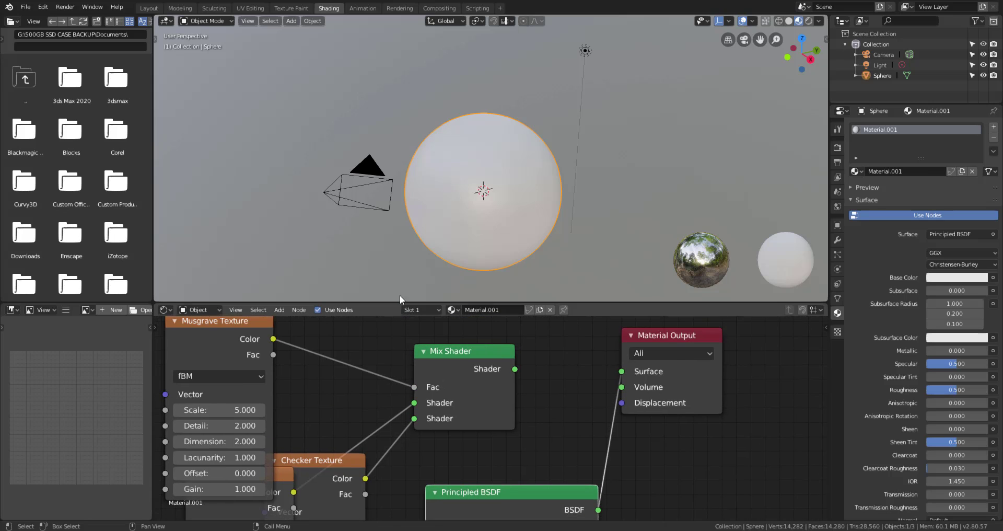
Enlarge the node editor and connect the Musgrave Texture's Color output to the Principled BSDF's Base Color.
drag(417, 303, 411, 191)
drag(272, 285, 427, 513)
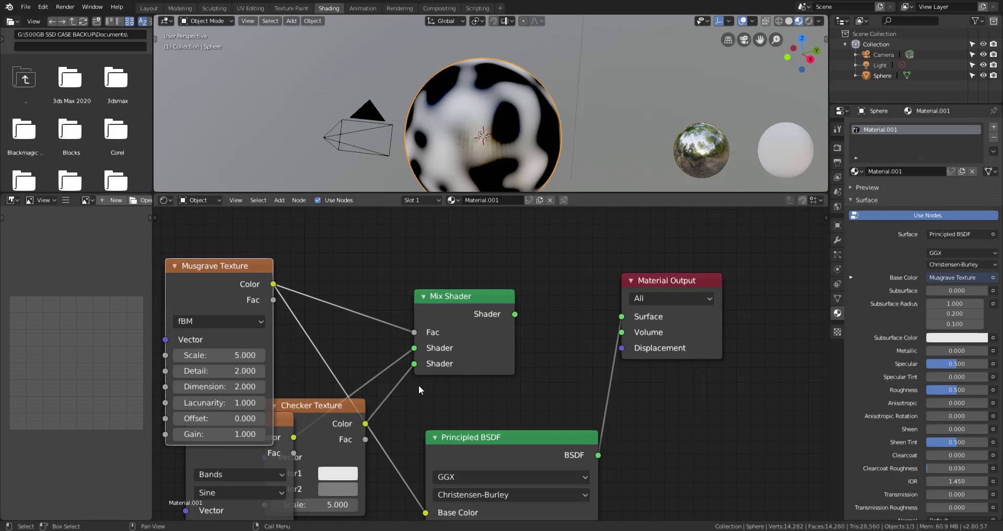
Spread the Checker, Musgrave and Wave Texture nodes apart and reconnect the Mix Shader to the Material Output's Surface.
drag(353, 421, 380, 495)
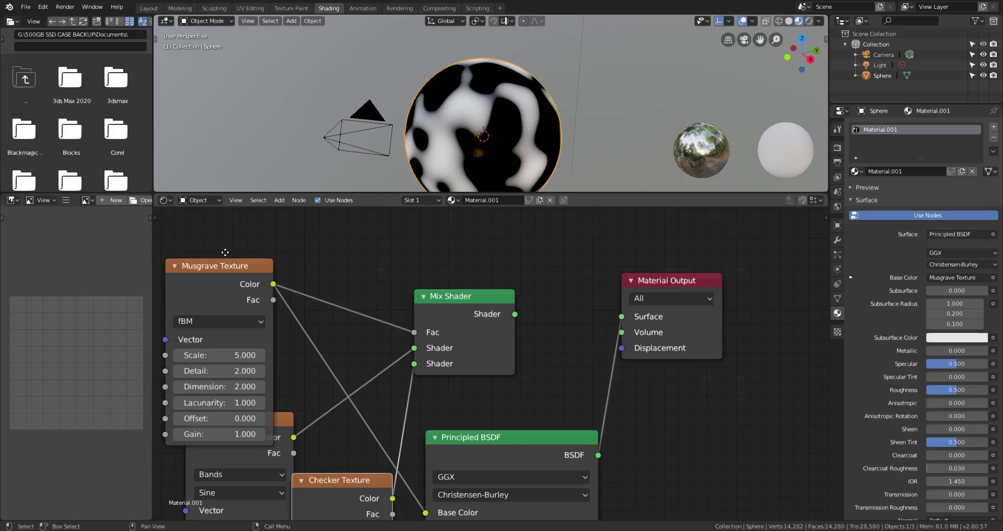
drag(224, 252, 216, 206)
drag(258, 437, 232, 428)
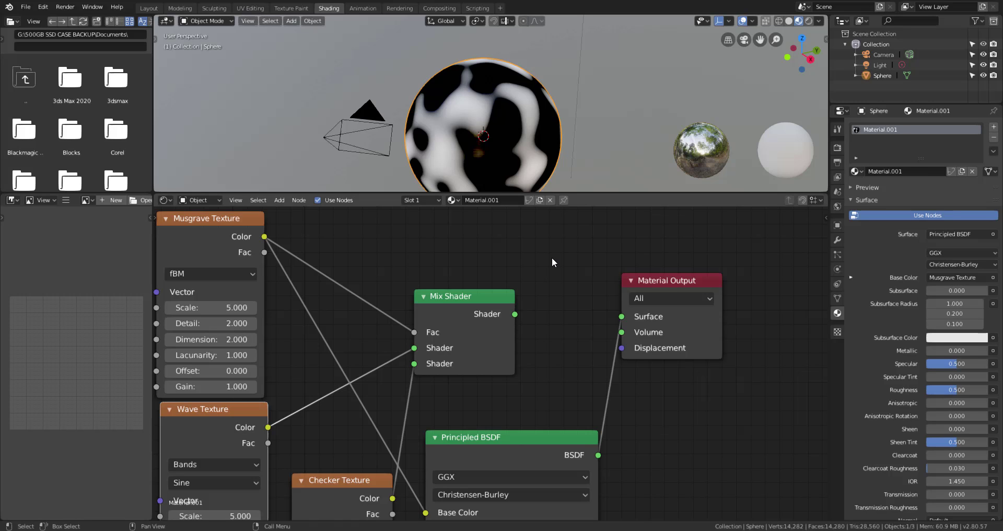
drag(515, 314, 622, 316)
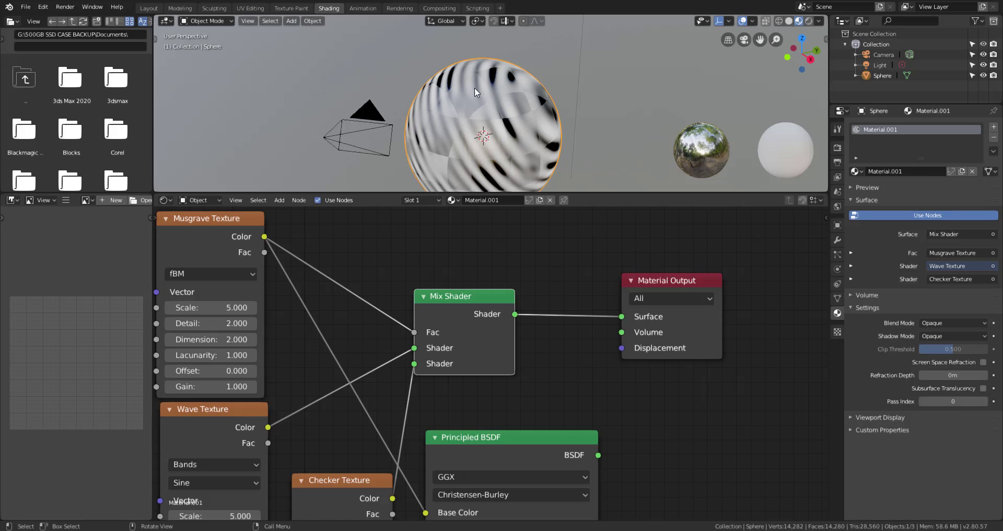
middle_drag(534, 411, 688, 397)
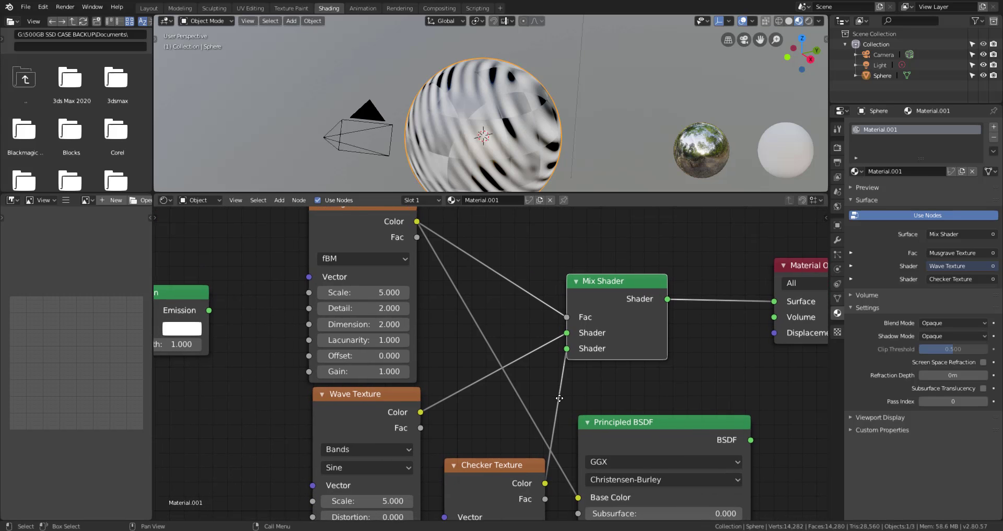
Move the Mix Shader closer to the Material Output and remove the texture links from the Mix Shader and Principled BSDF.
middle_drag(590, 357, 459, 336)
drag(439, 302, 558, 265)
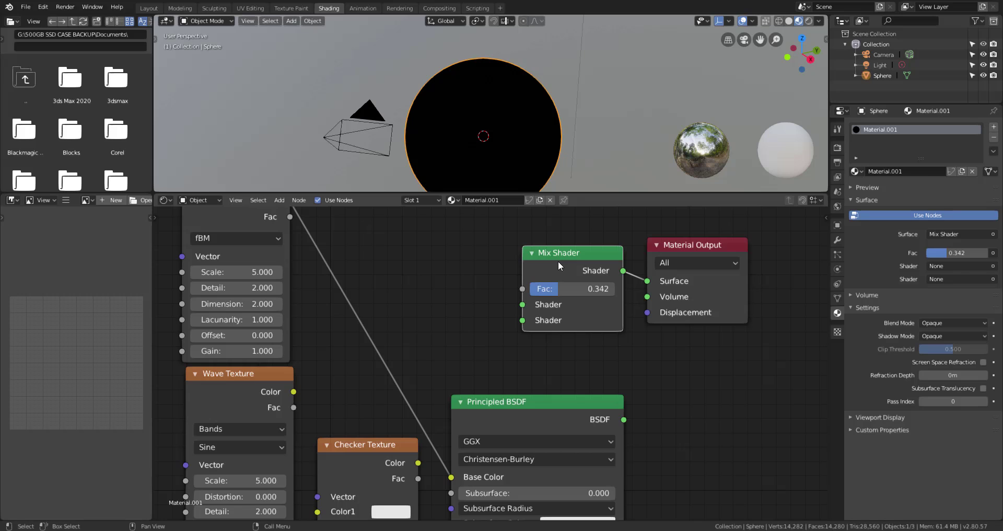
drag(454, 477, 411, 355)
Move the Principled BSDF beside the textures and connect its BSDF output to the Mix Shader's first Shader input.
drag(544, 406, 416, 332)
middle_drag(588, 381, 631, 423)
drag(485, 378, 443, 378)
drag(514, 403, 570, 345)
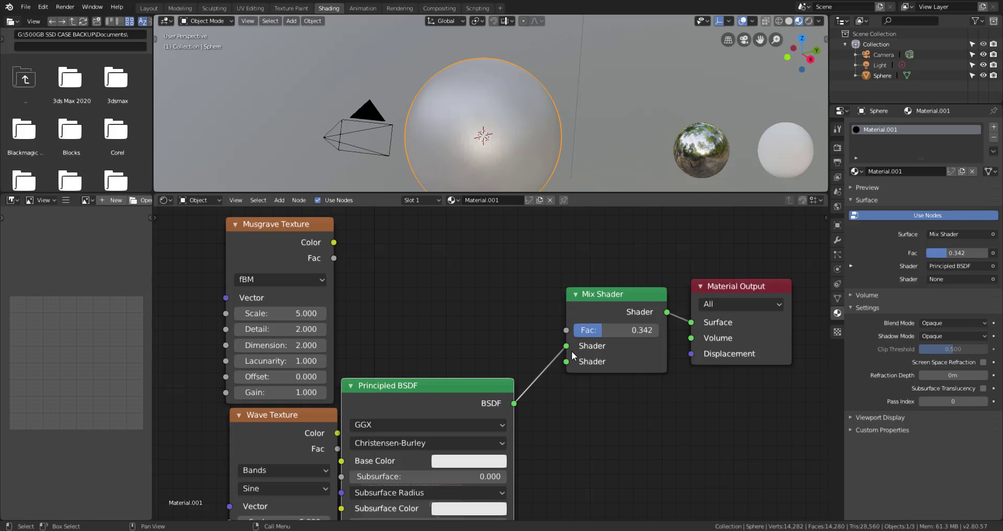
Move the Principled BSDF up beside the Mix Shader and set its Base Color to red with H 0.984, S 1.000, V 0.906.
drag(453, 382, 460, 300)
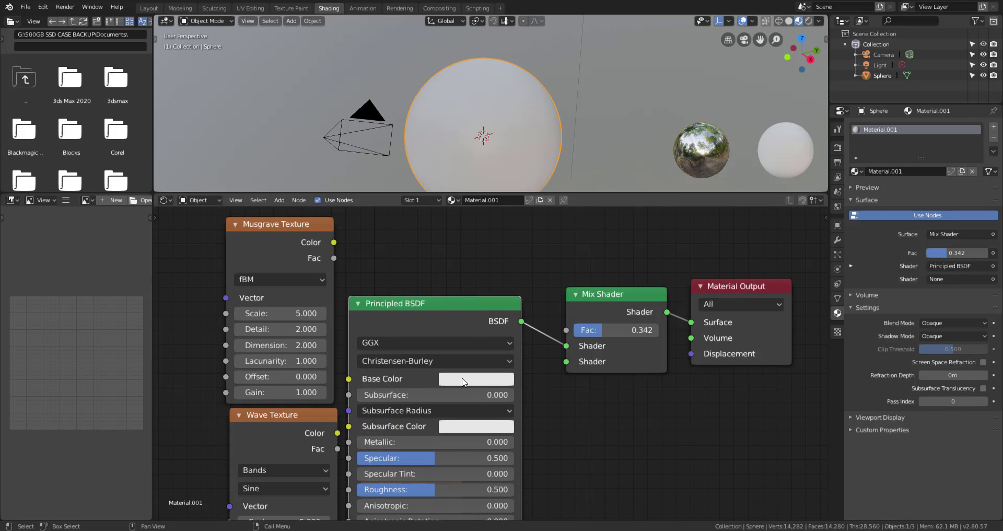
click(475, 375)
drag(509, 248, 505, 280)
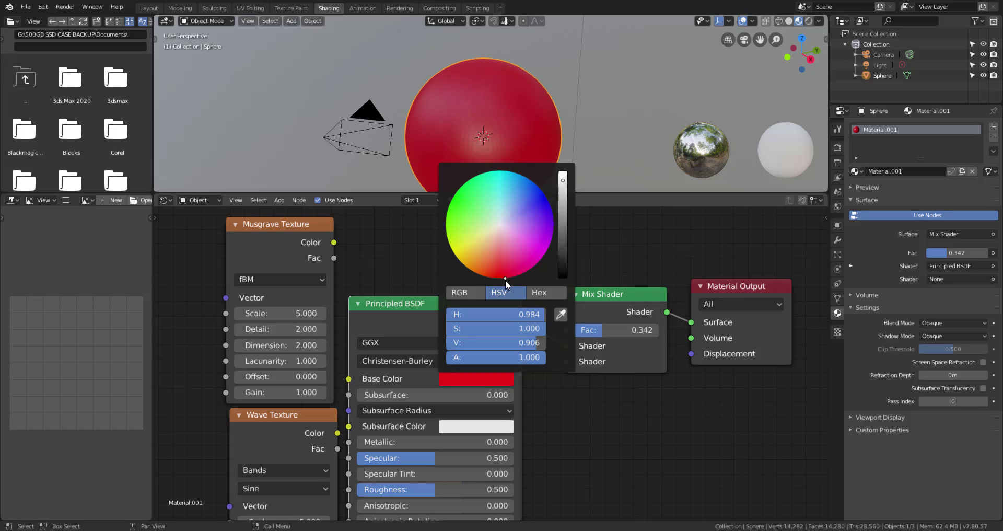
middle_drag(573, 432, 572, 388)
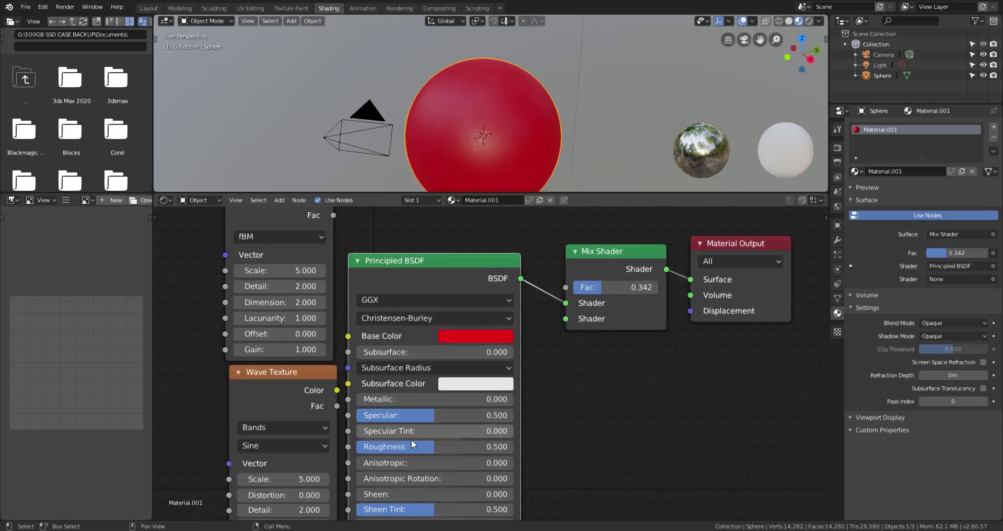
middle_drag(584, 432, 608, 472)
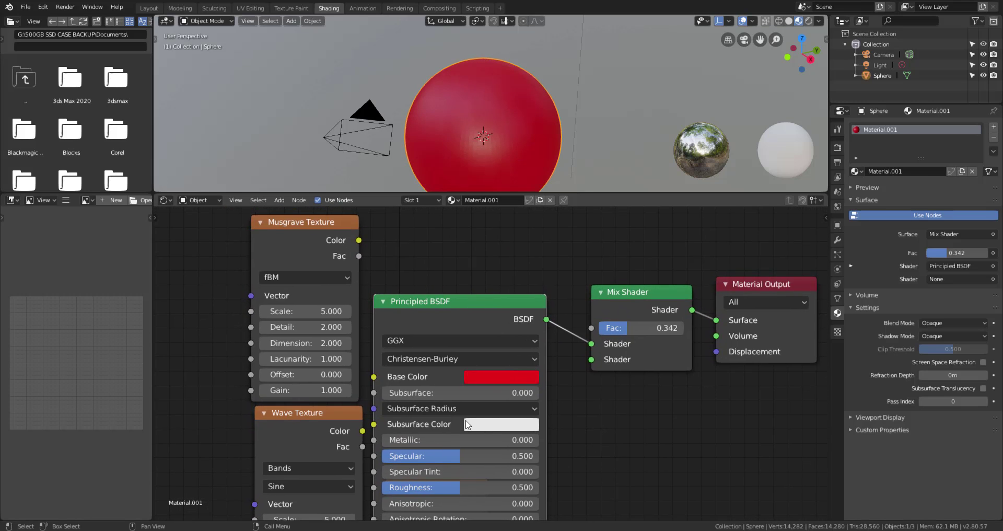
Place the Emission node below the Mix Shader and set its Color to light green.
middle_drag(237, 351, 340, 356)
drag(198, 319, 714, 432)
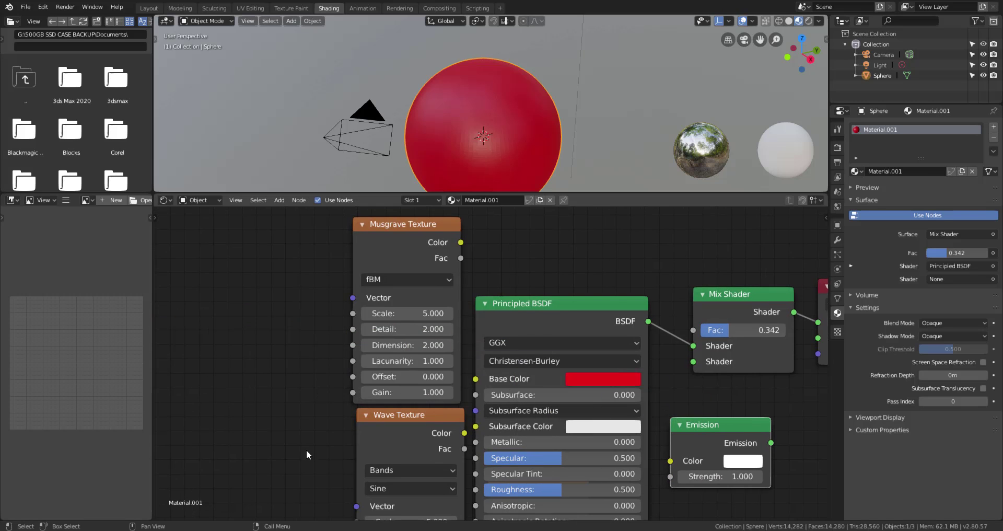
middle_drag(714, 432, 481, 358)
click(493, 413)
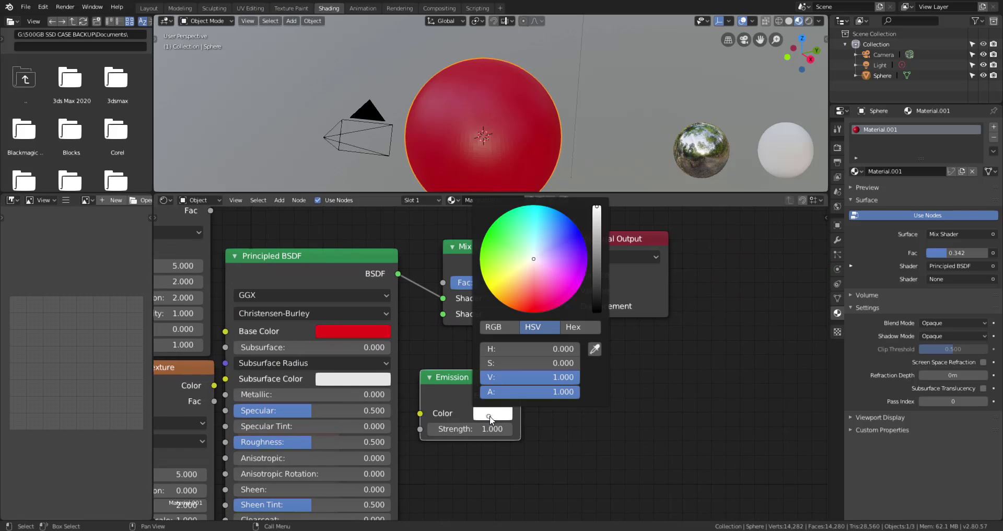
mouse_move(562, 239)
mouse_down()
mouse_move(572, 233)
mouse_move(508, 243)
mouse_up()
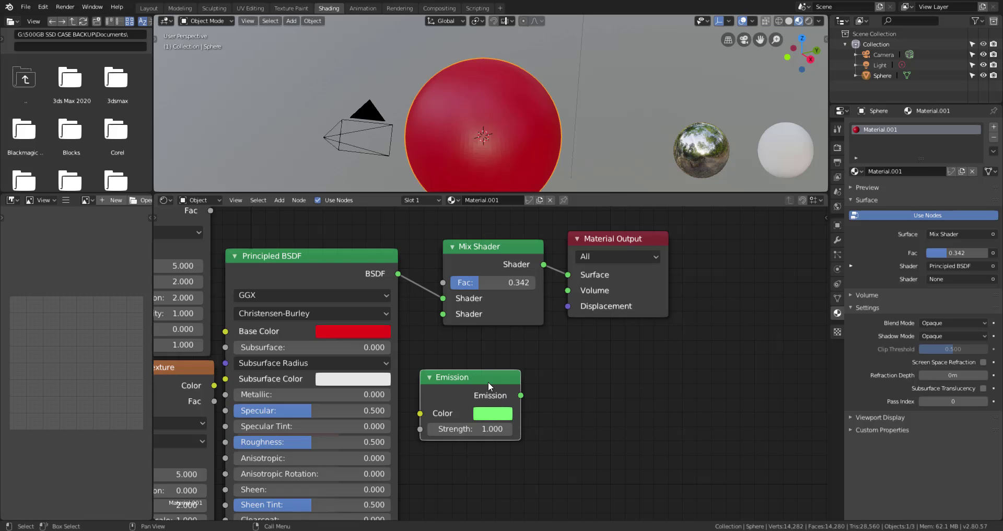
Connect the Emission output directly to the Material Output's Surface and set the emission Strength to 4.
middle_drag(536, 380, 528, 422)
drag(626, 287, 690, 273)
drag(514, 438, 627, 302)
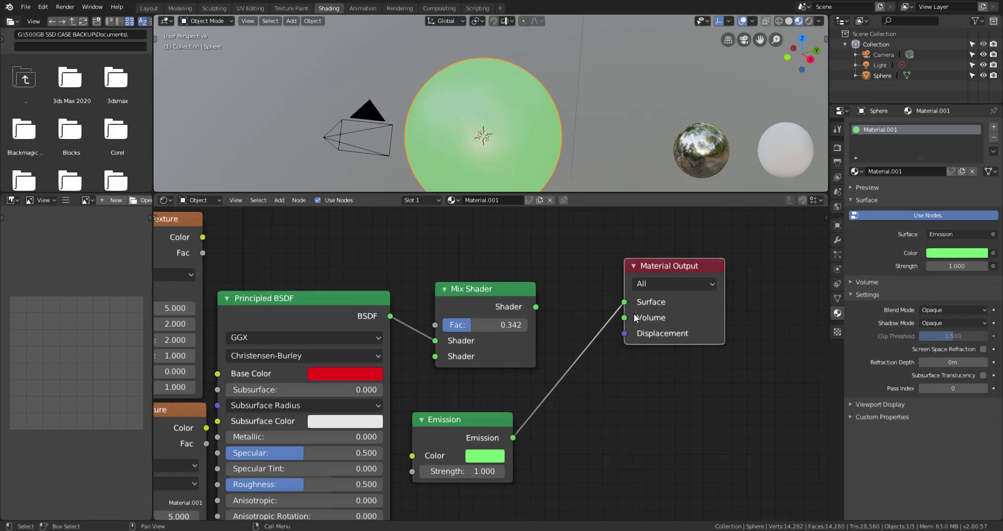
click(464, 469)
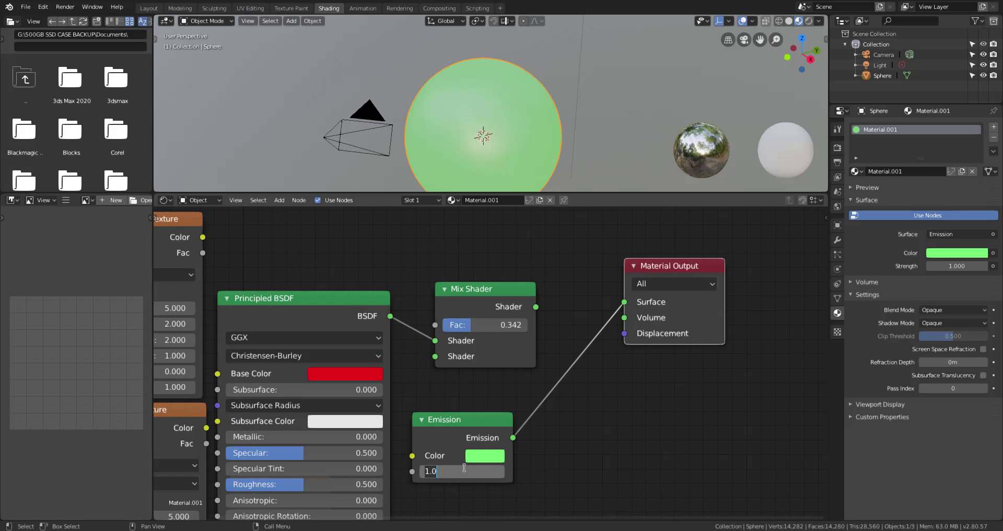
text(4)
key(Return)
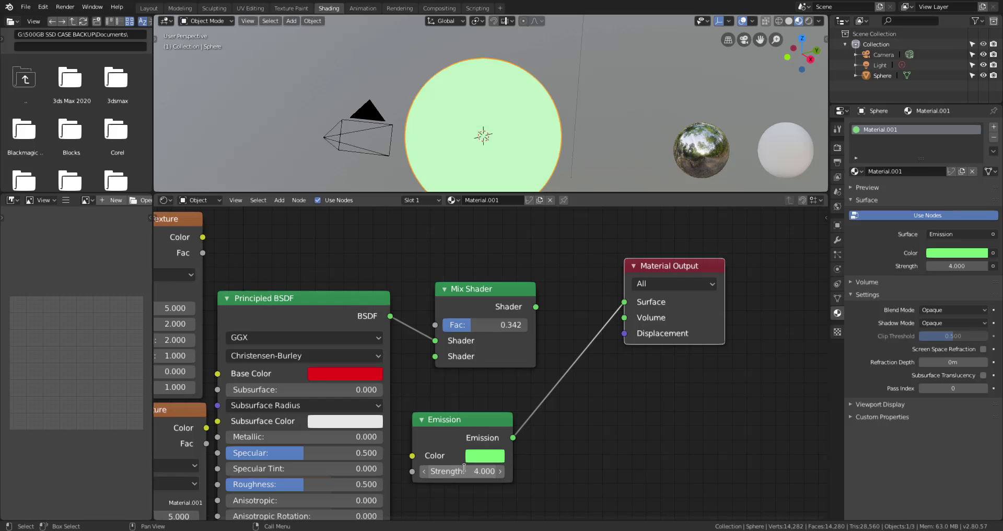
Reconnect the Mix Shader to the Material Output's Surface and connect Emission to the Mix Shader's second Shader input.
middle_drag(595, 407, 597, 393)
drag(511, 278, 628, 291)
middle_drag(526, 424, 553, 420)
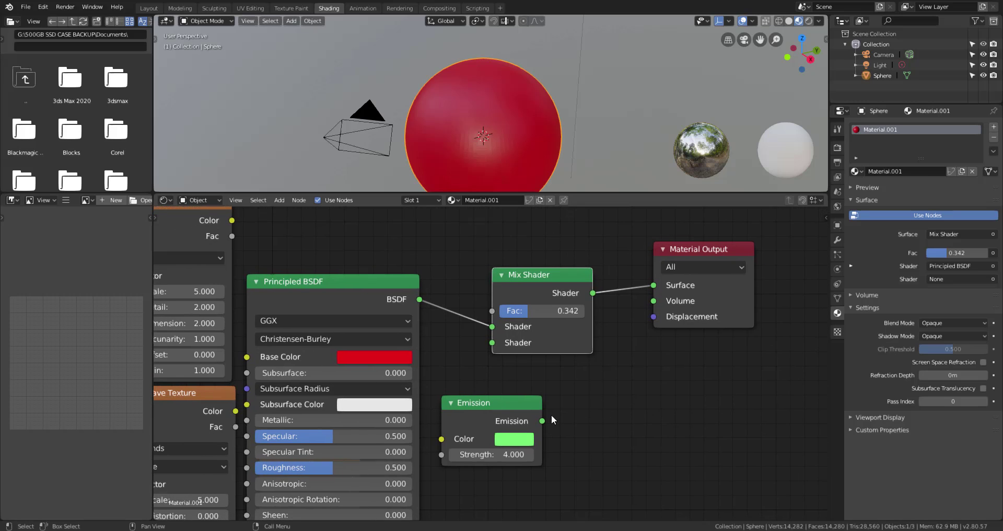
drag(536, 416, 547, 349)
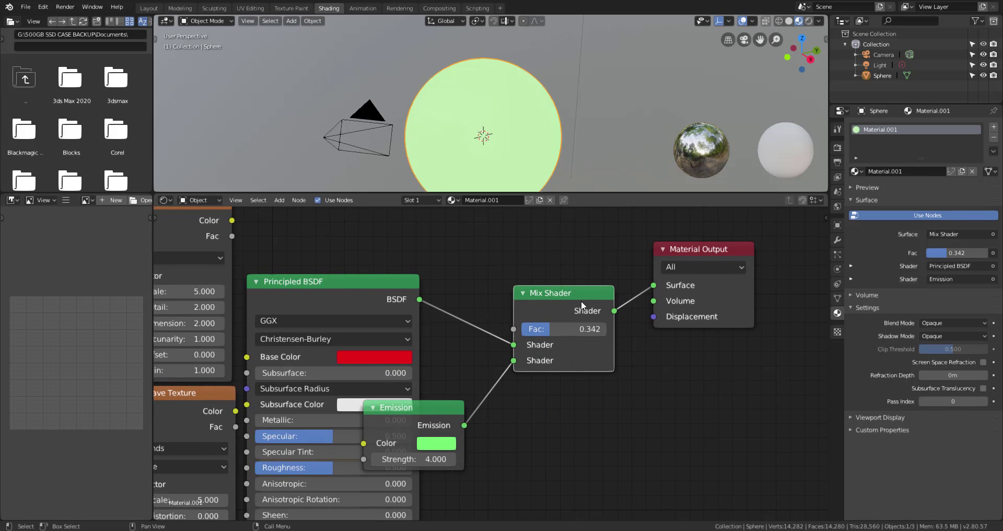
Raise the Mix Shader's Fac to 1.000, then lower it to 0.408.
drag(545, 331, 588, 337)
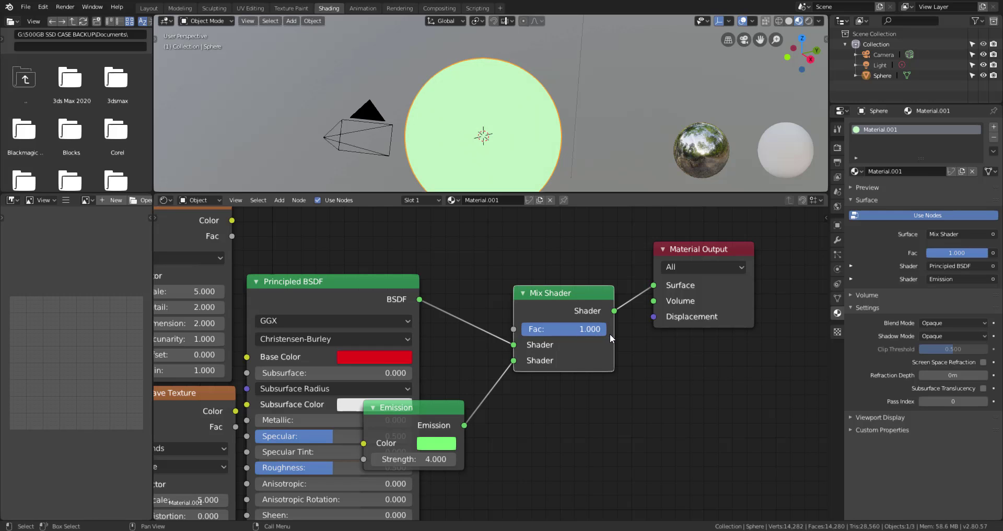
drag(610, 333, 559, 362)
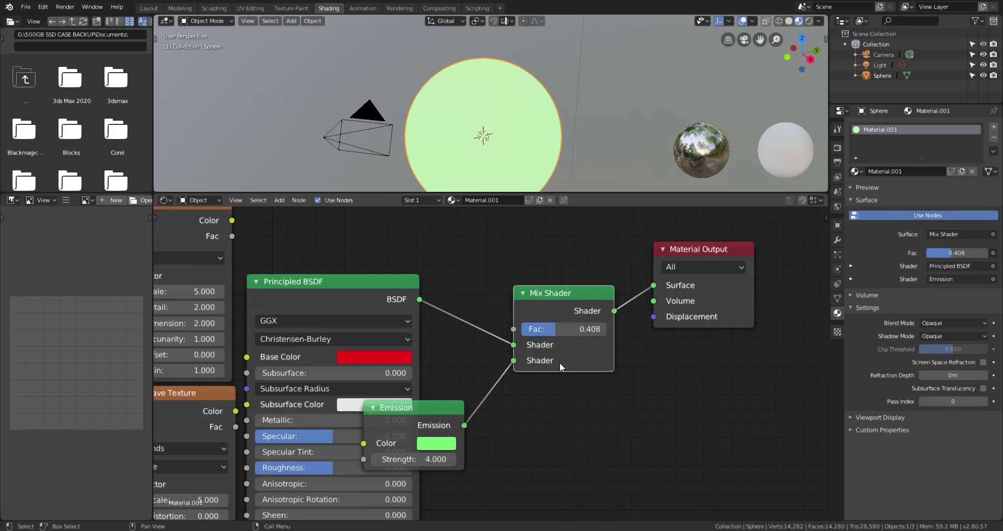
Move the Musgrave Texture between the shaders, detach its links, and reconnect the Principled BSDF to the Mix Shader's first Shader input.
middle_drag(560, 362, 613, 375)
drag(271, 214, 527, 211)
middle_drag(370, 295, 239, 323)
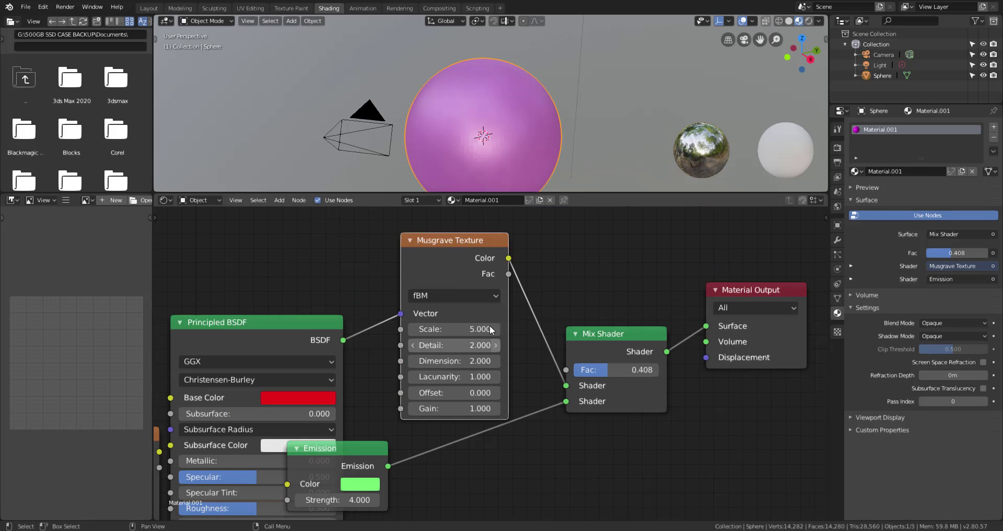
drag(566, 387, 542, 261)
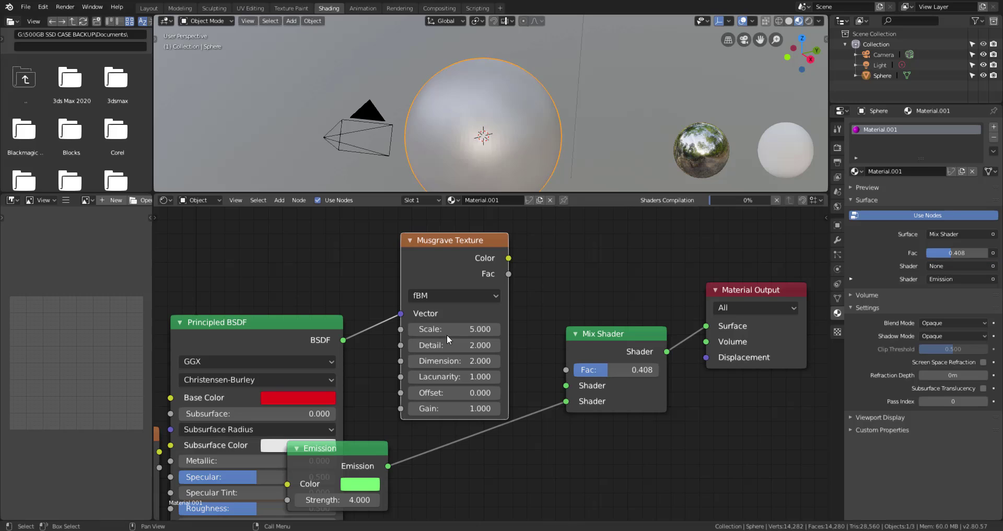
drag(401, 314, 574, 384)
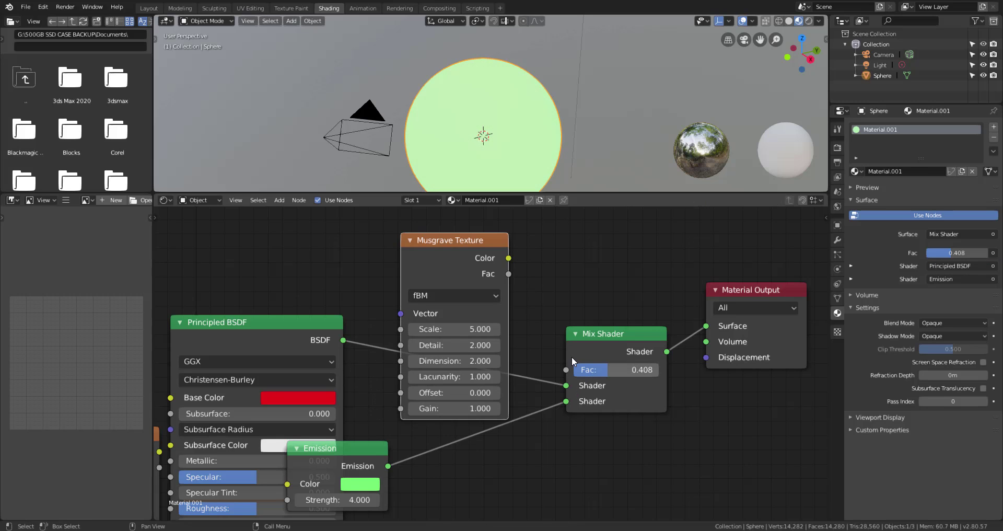
Collapse the Musgrave Texture node and connect its Color output to the Mix Shader's Fac input.
click(411, 240)
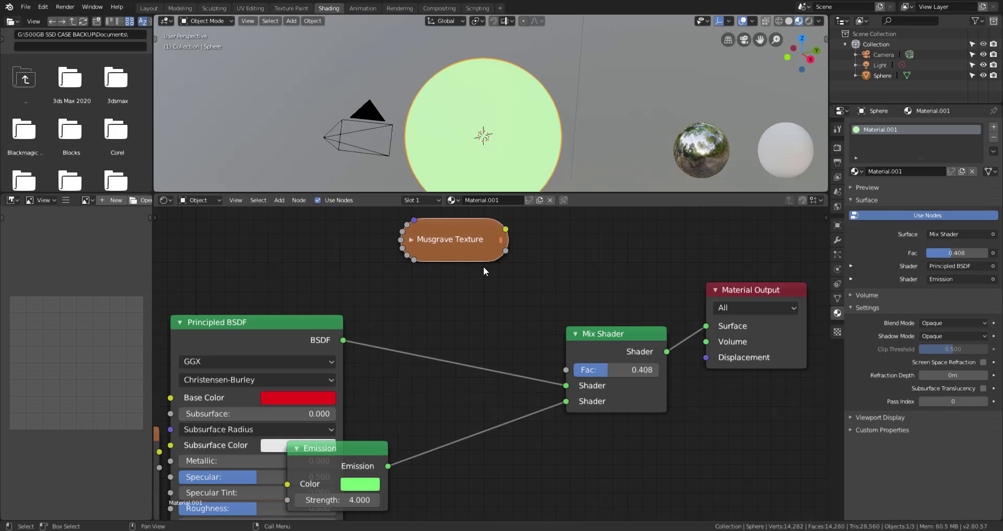
drag(507, 250, 566, 369)
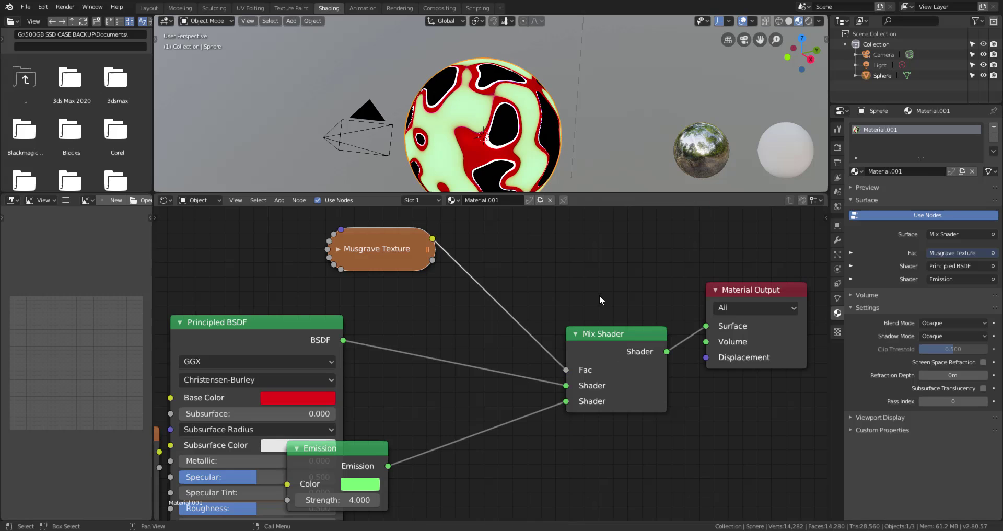
middle_drag(594, 290, 544, 301)
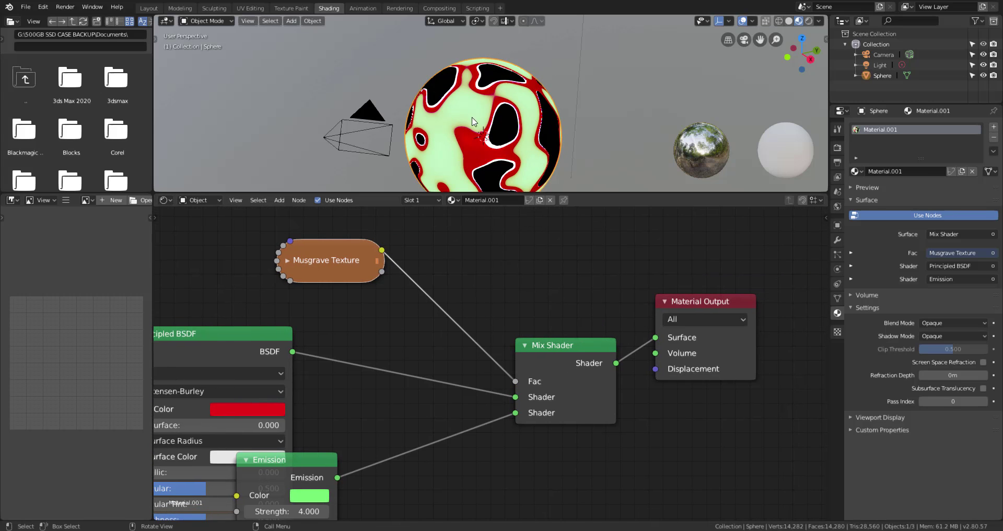
middle_drag(565, 84, 627, 172)
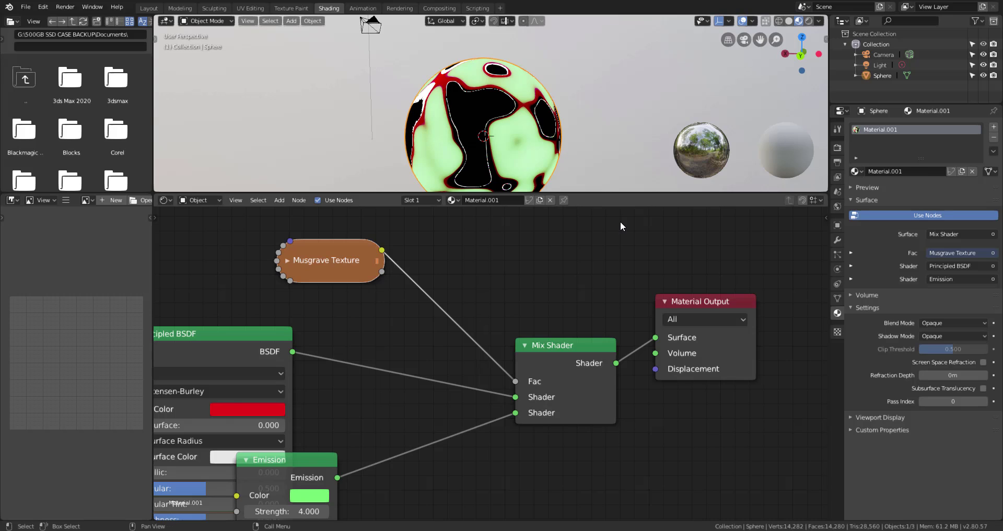
Space out the Emission, Mix Shader and Material Output nodes so they no longer overlap.
middle_drag(369, 339, 418, 332)
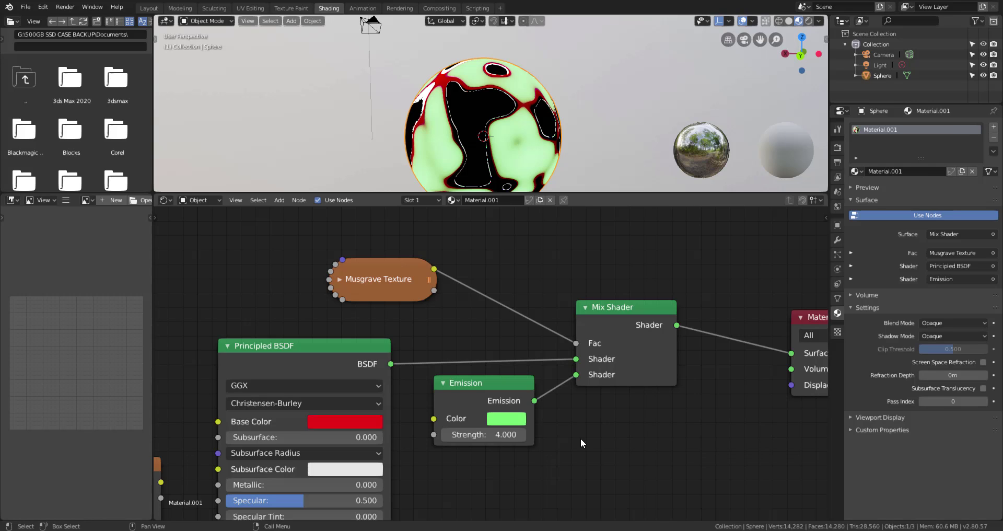
middle_drag(581, 438, 423, 428)
drag(681, 307, 740, 291)
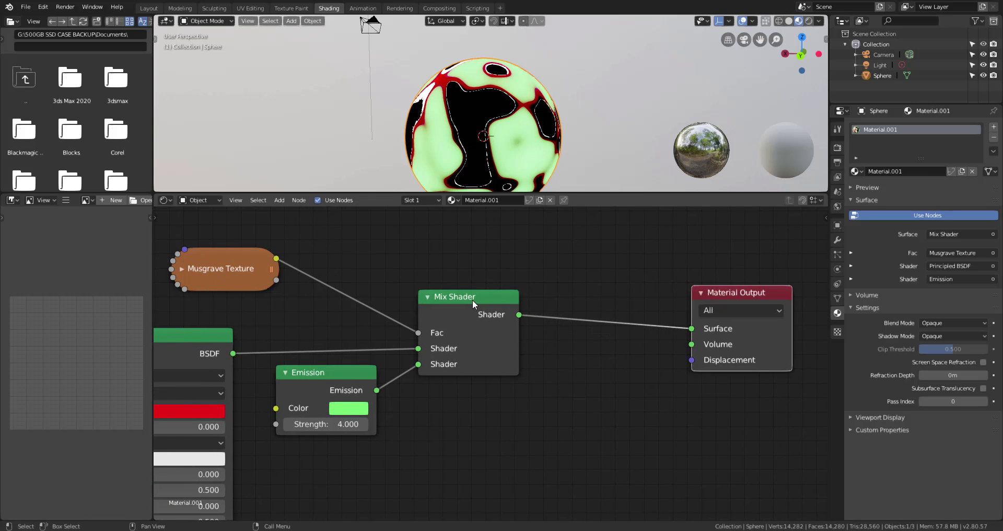
drag(473, 301, 499, 304)
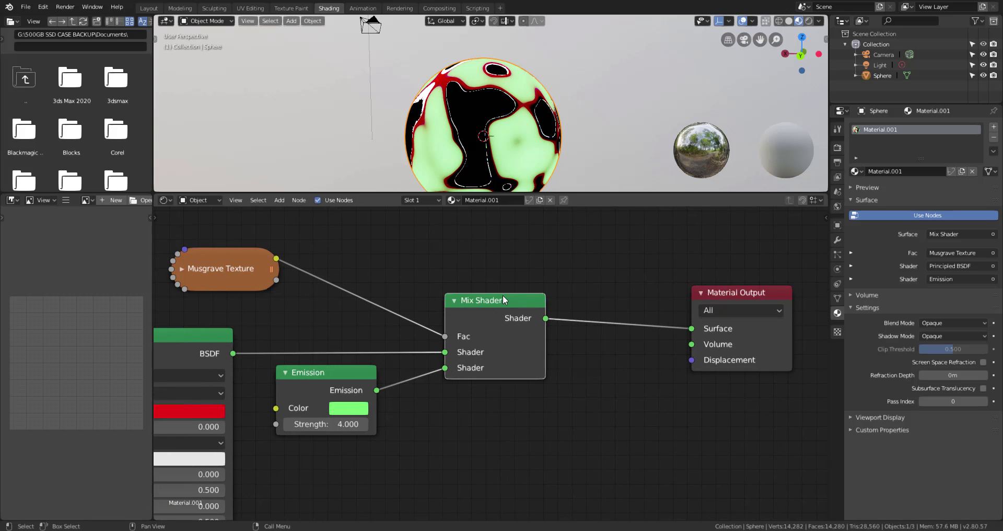
middle_drag(561, 434, 601, 403)
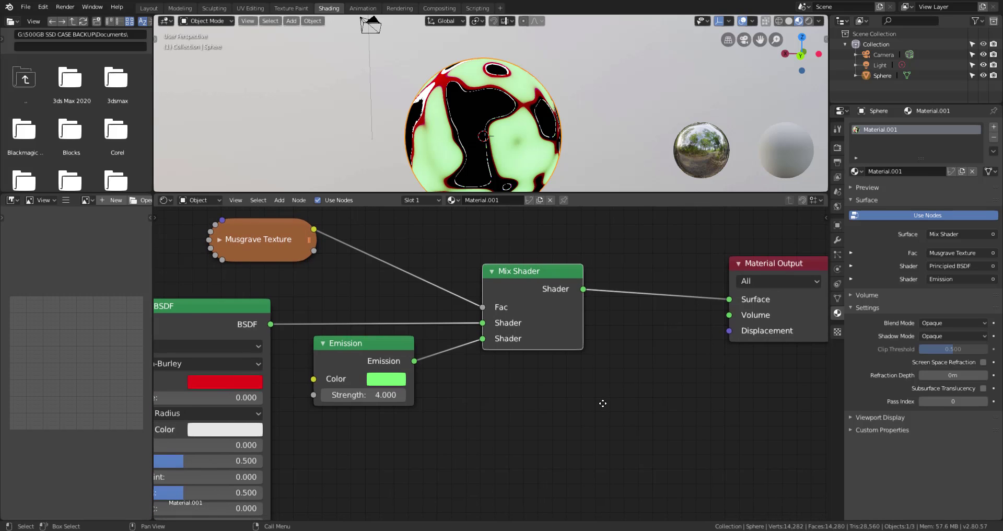
middle_drag(487, 421, 629, 390)
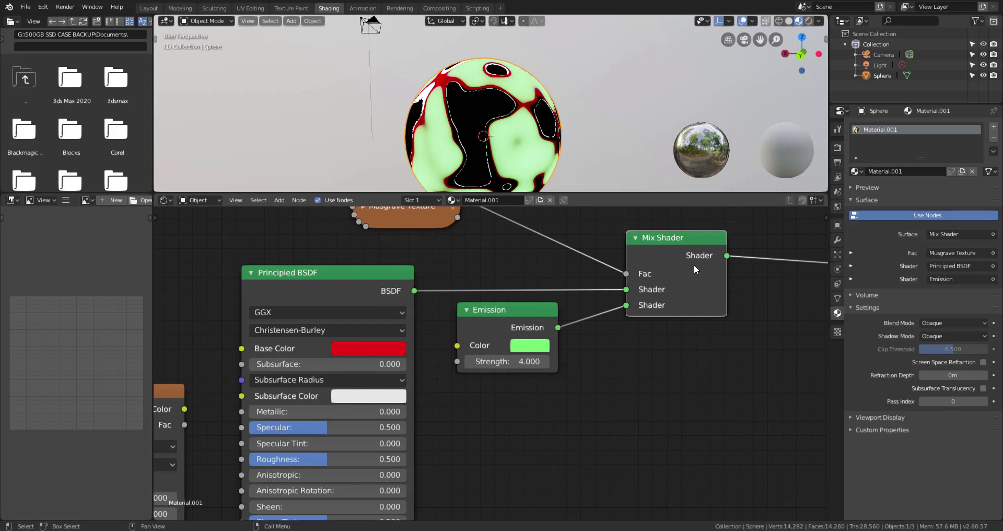
middle_drag(448, 444, 591, 392)
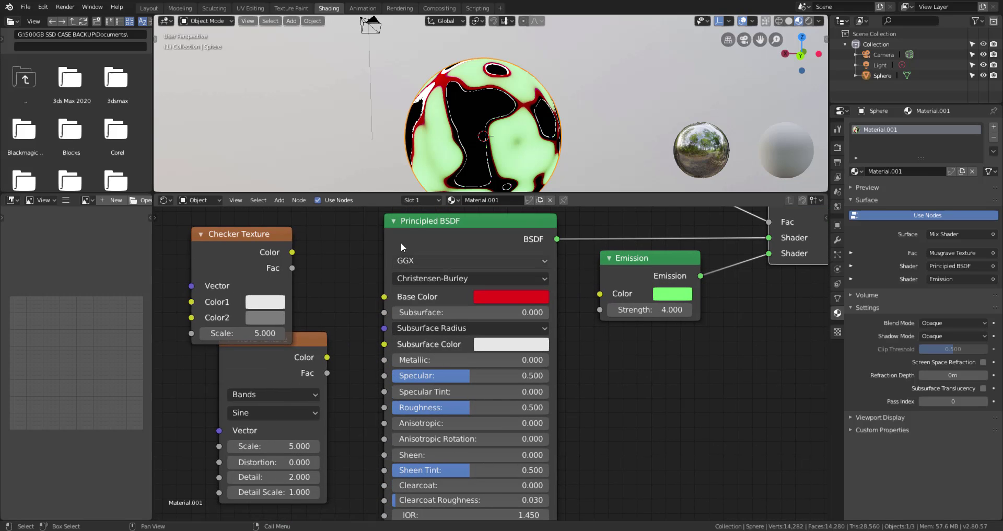
middle_drag(679, 400, 420, 517)
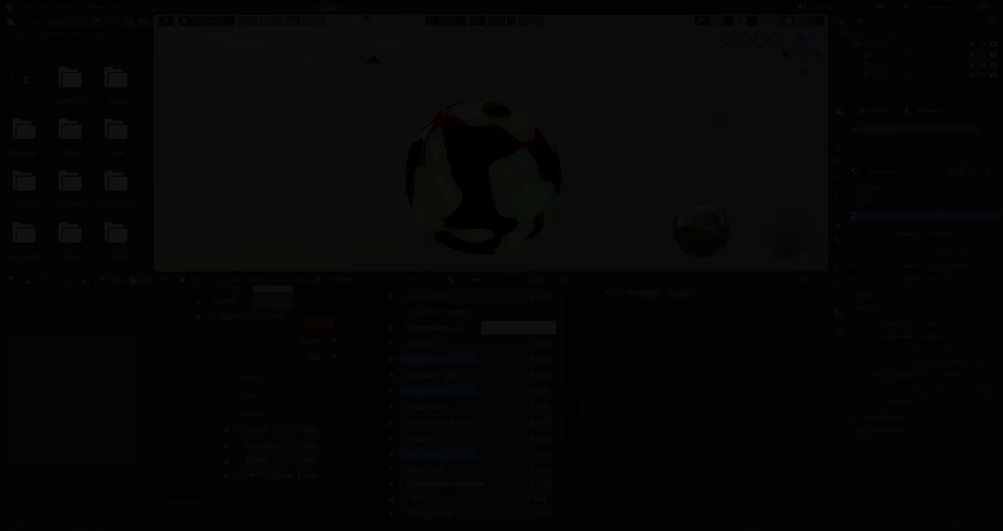